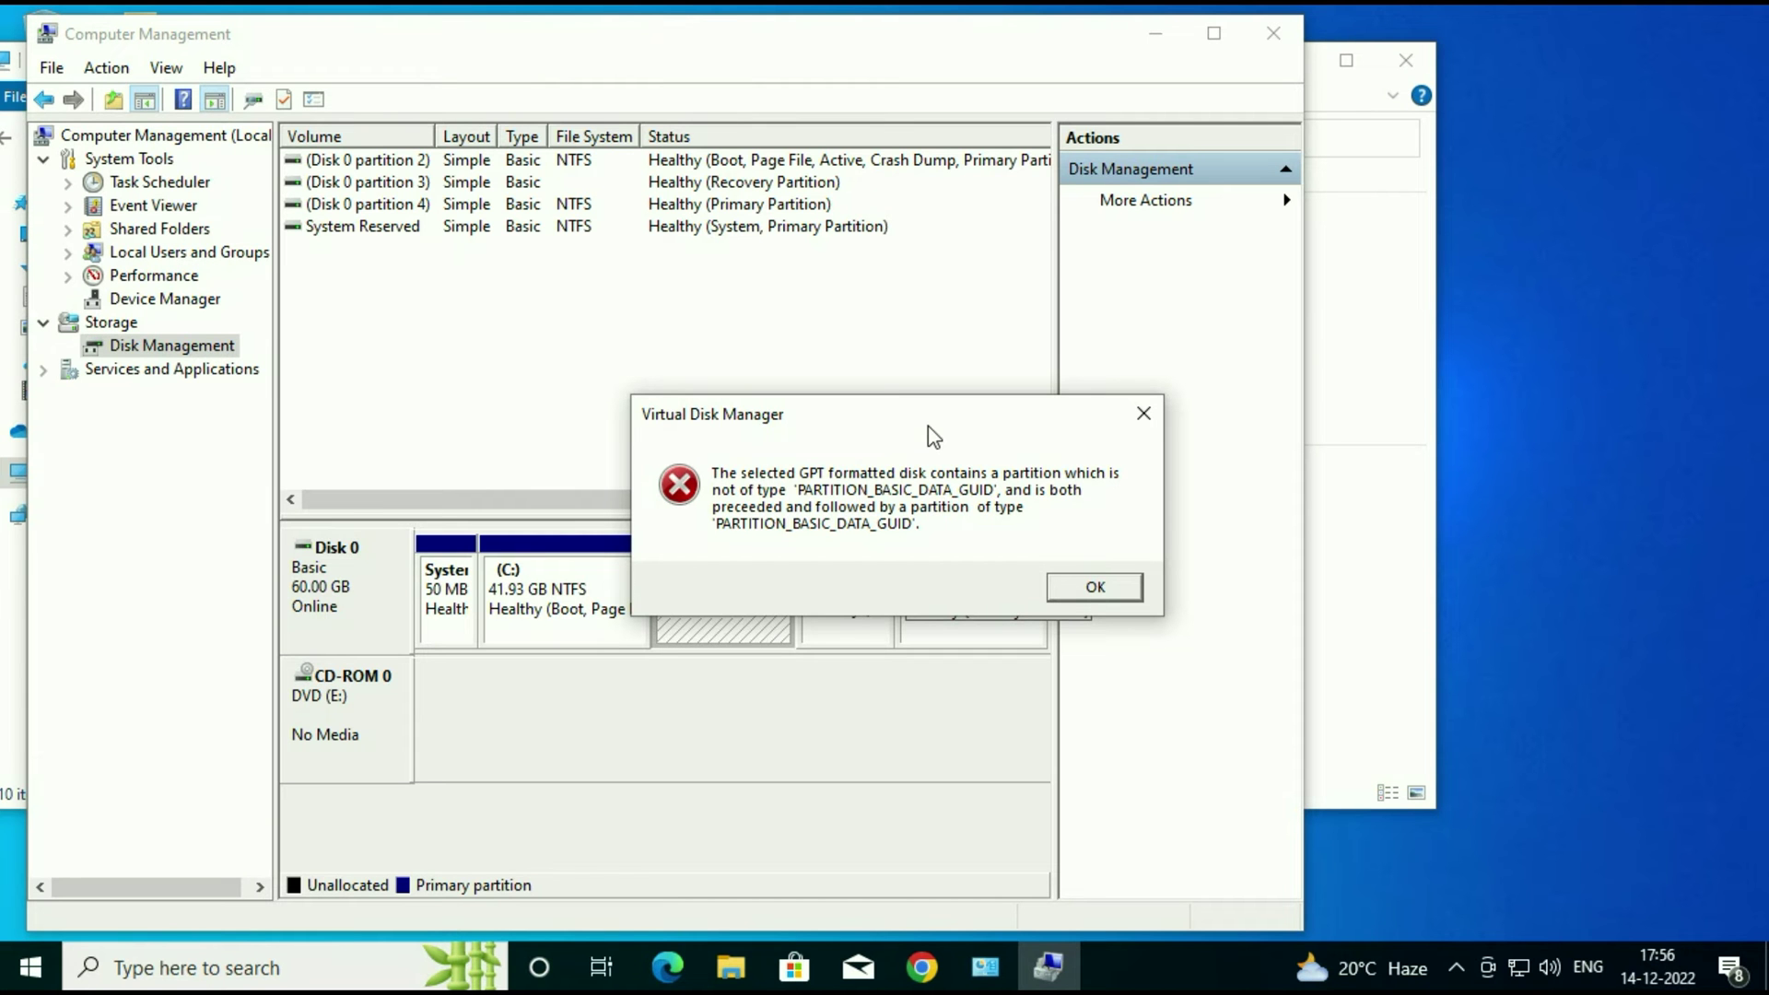
Dismiss the Virtual Disk Manager GPT partition-type error and maximize Computer Management.
left_click_drag(962, 428, 927, 372)
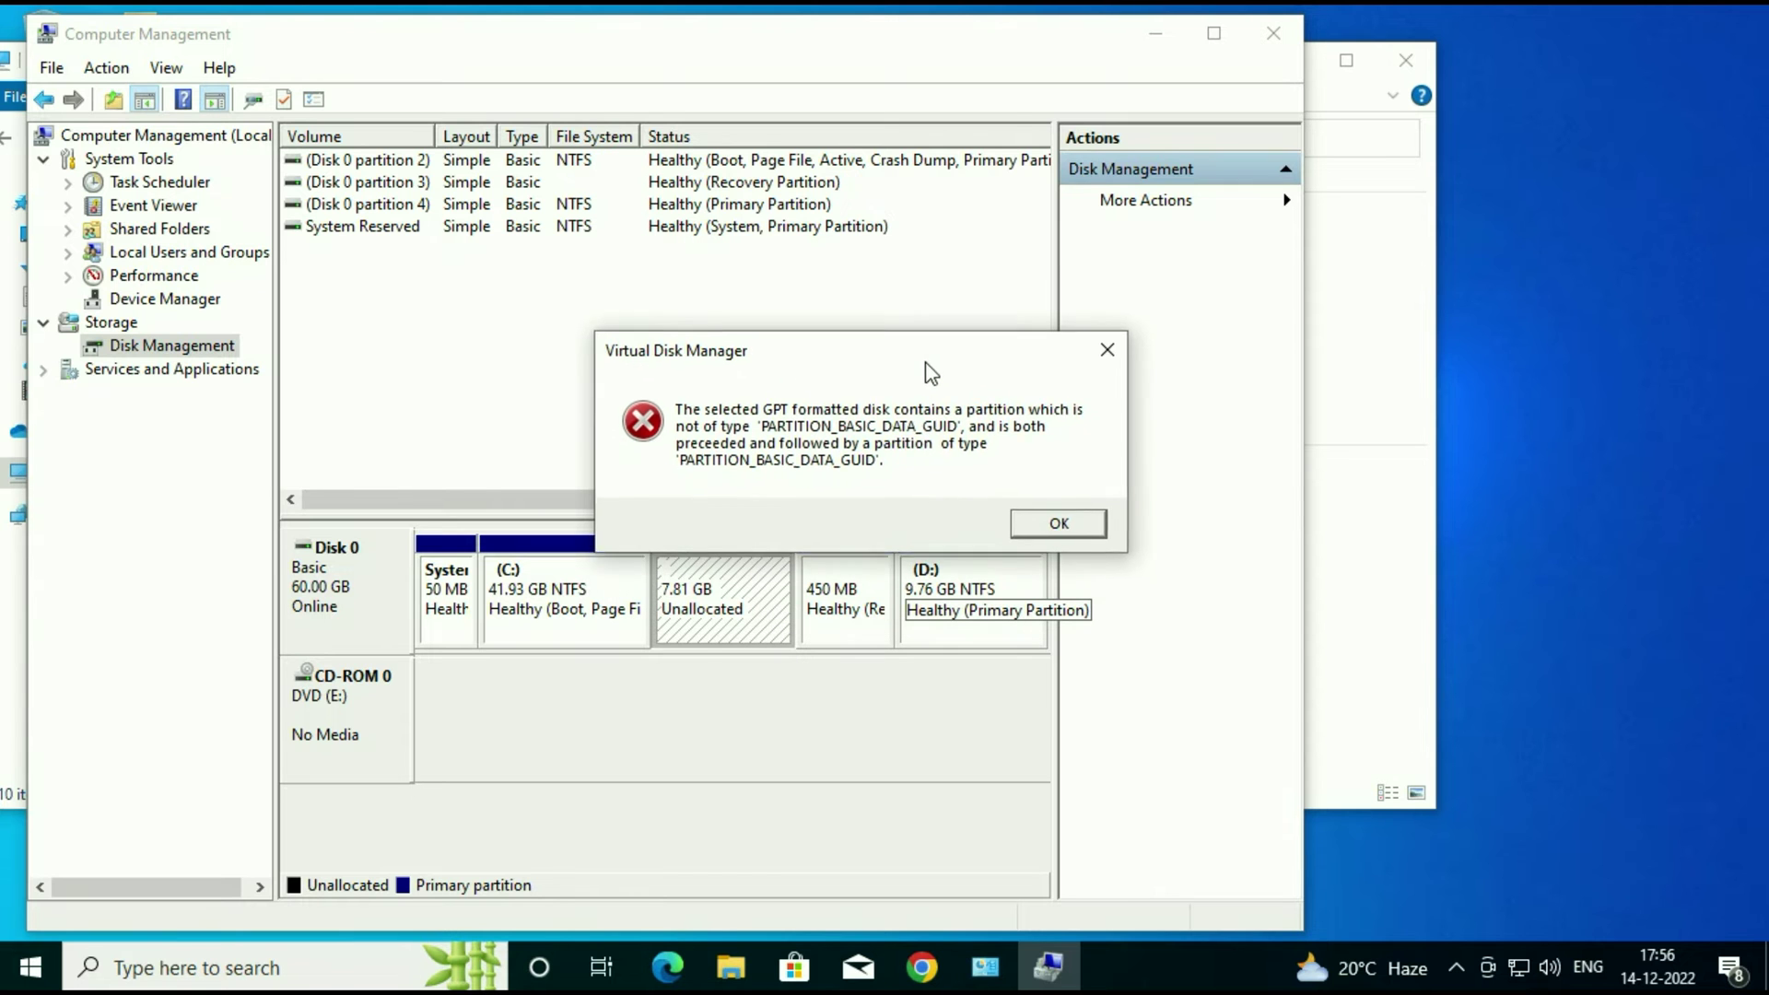
left_click(1106, 346)
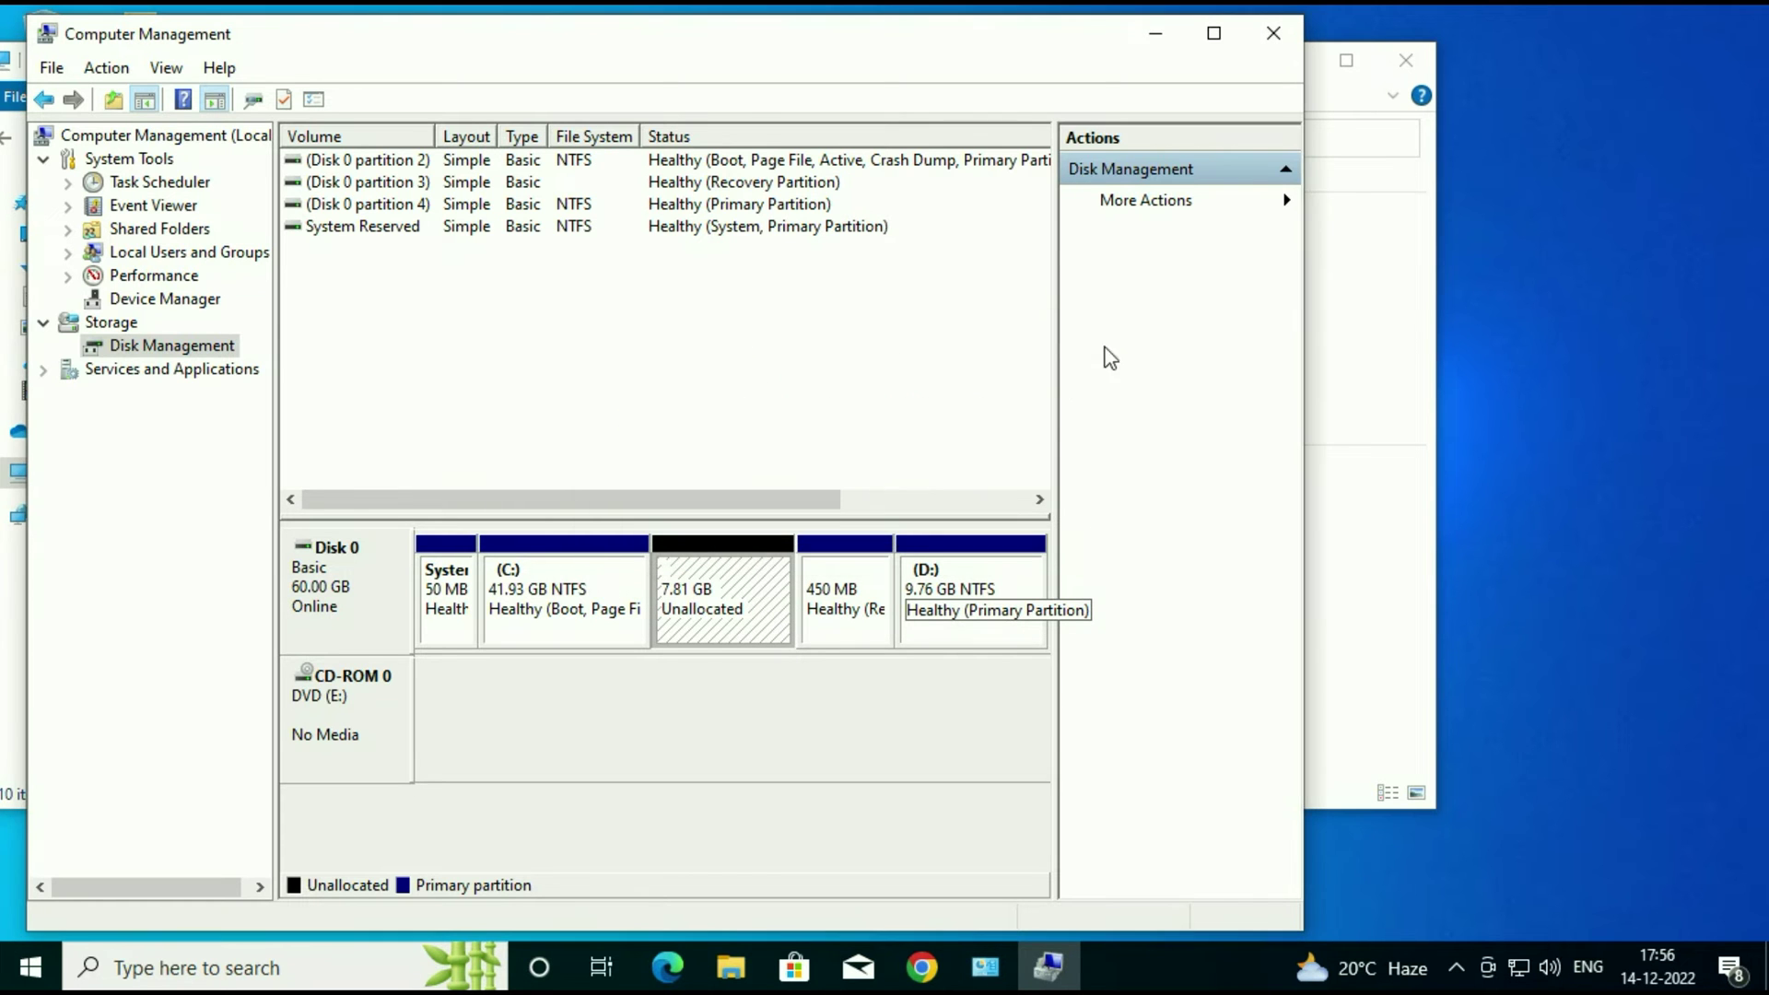
left_click(1213, 37)
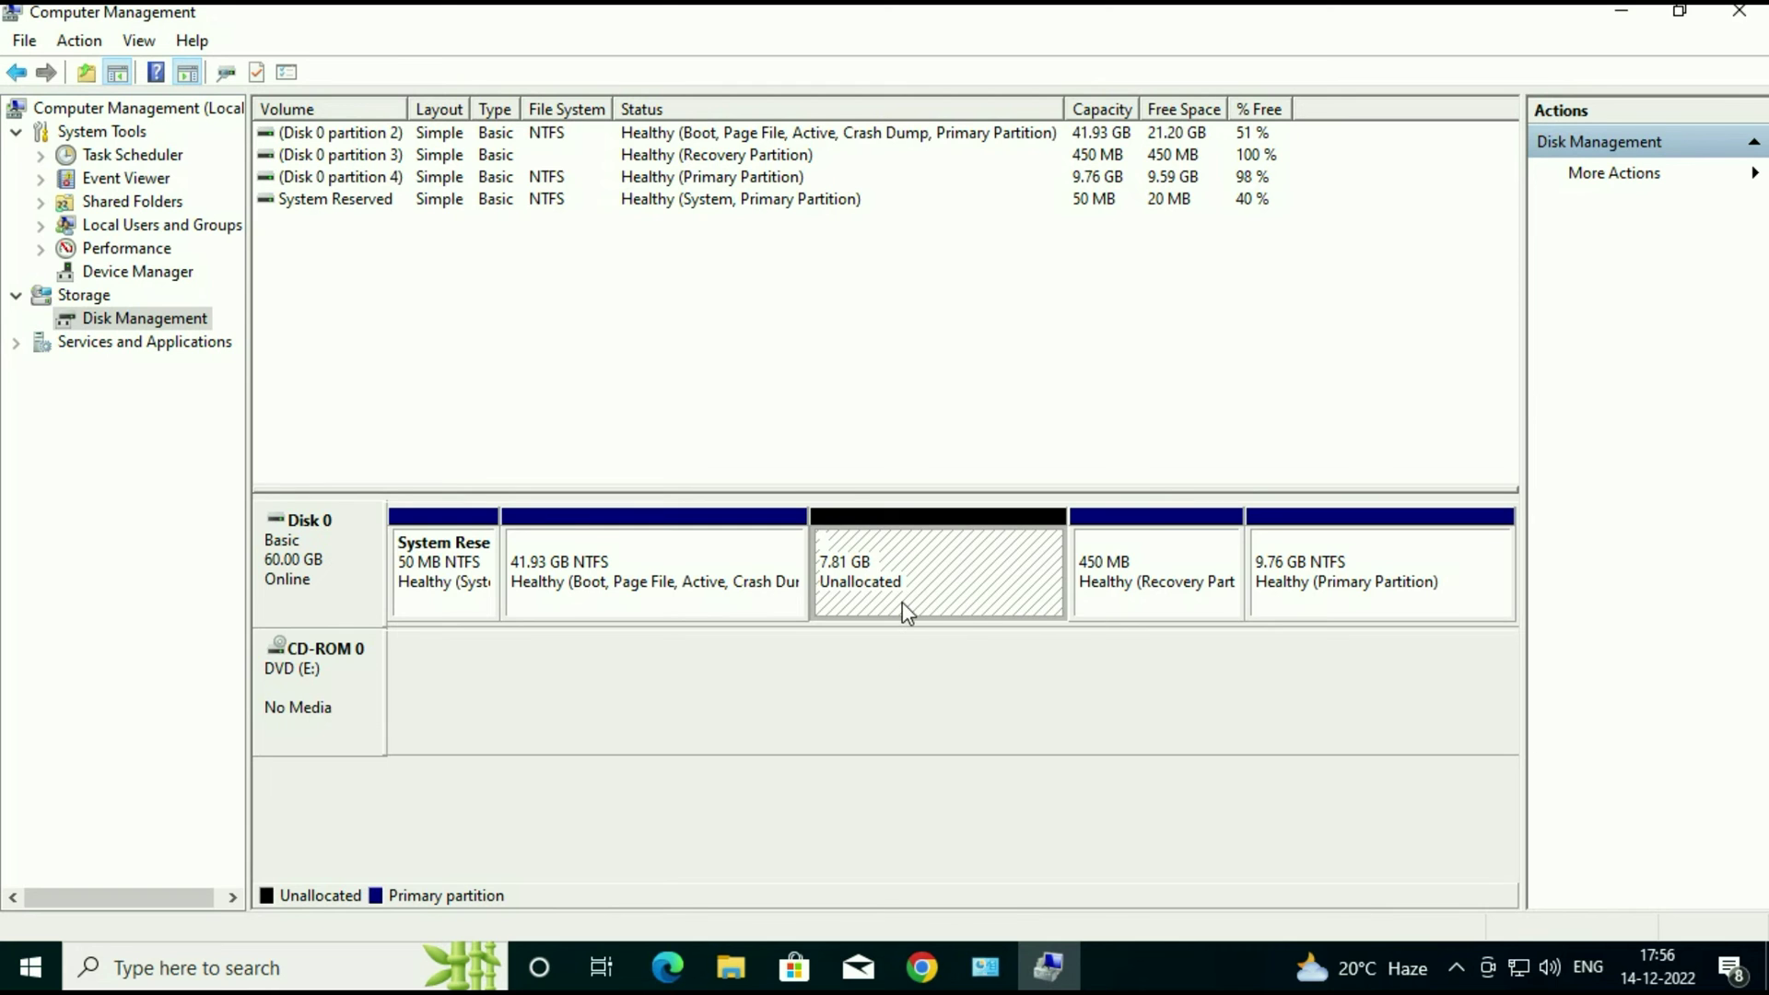
right_click(898, 556)
left_click(945, 558)
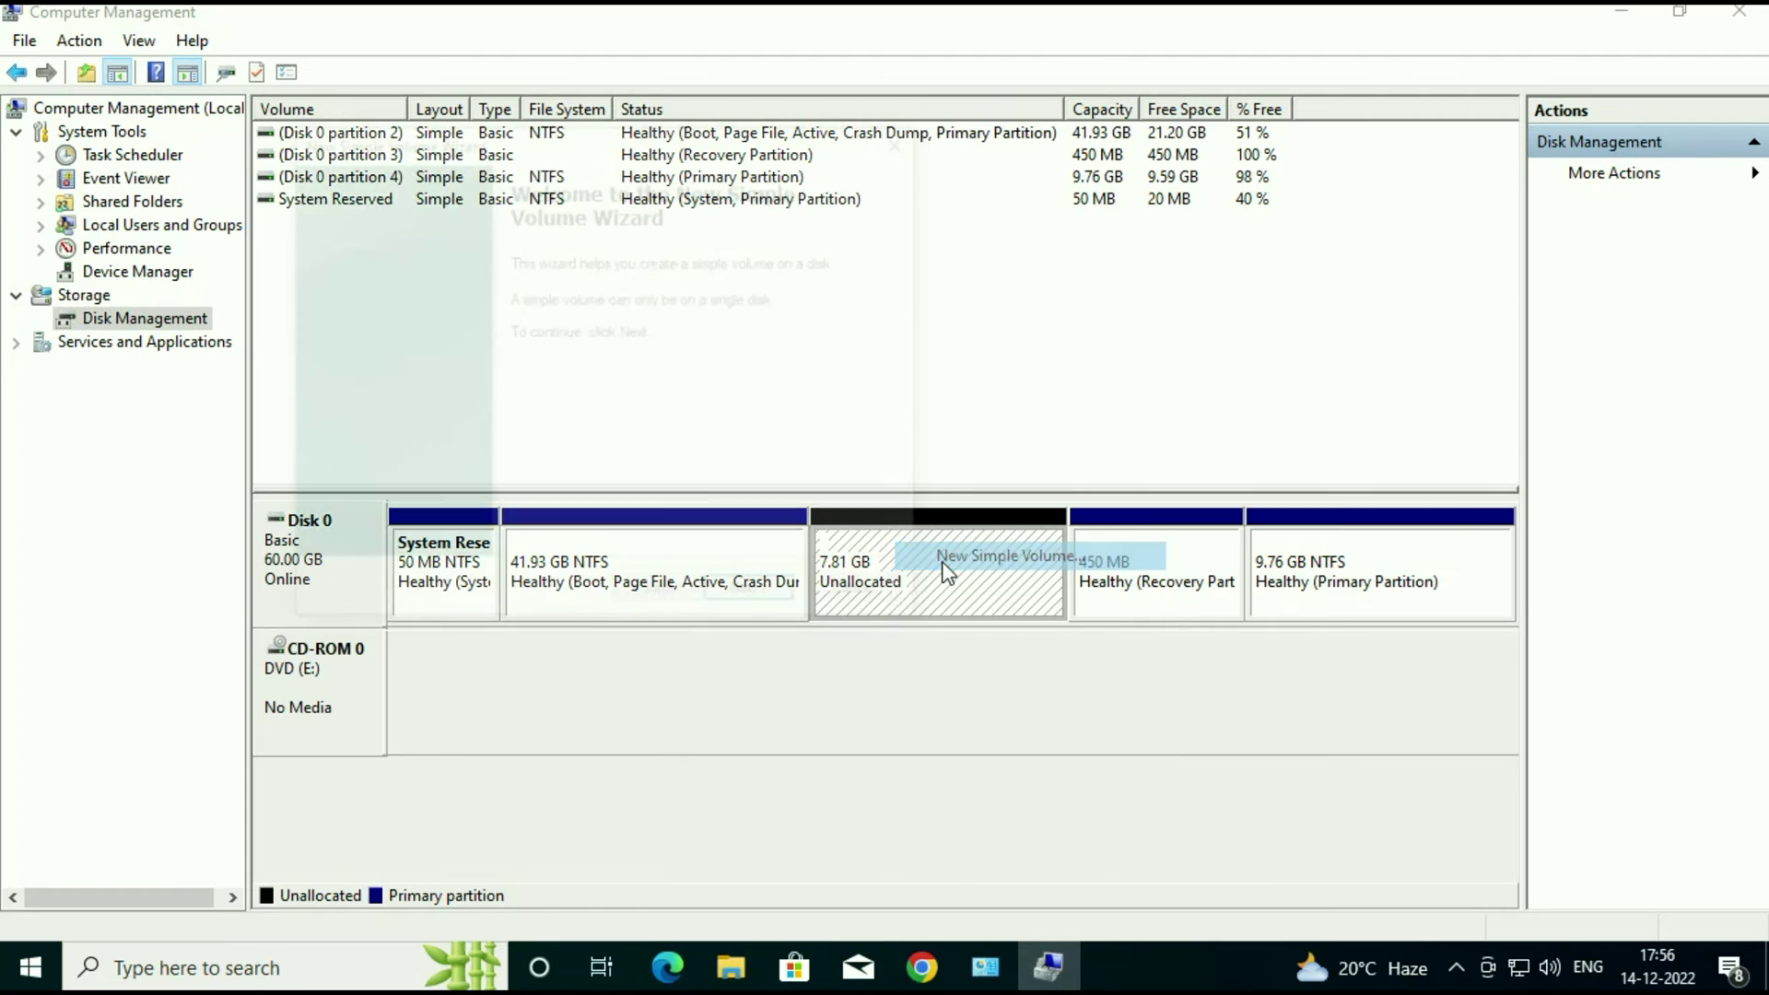
left_click(779, 603)
left_click(777, 600)
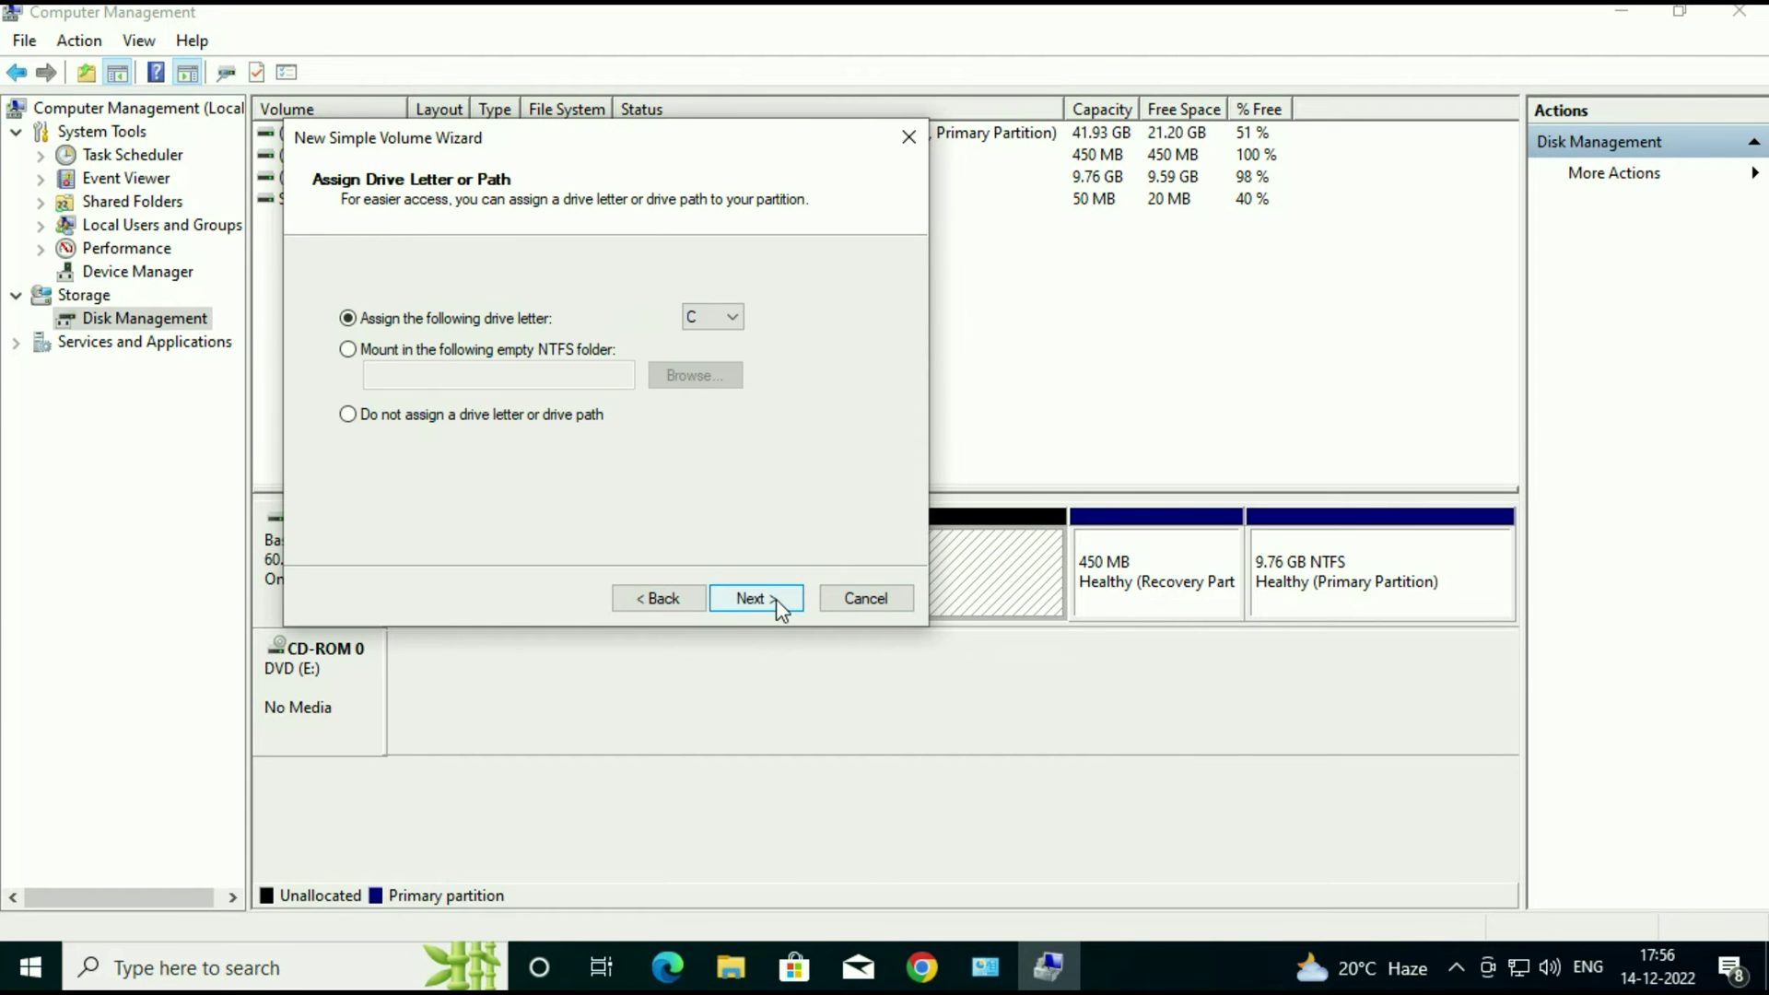
left_click(727, 317)
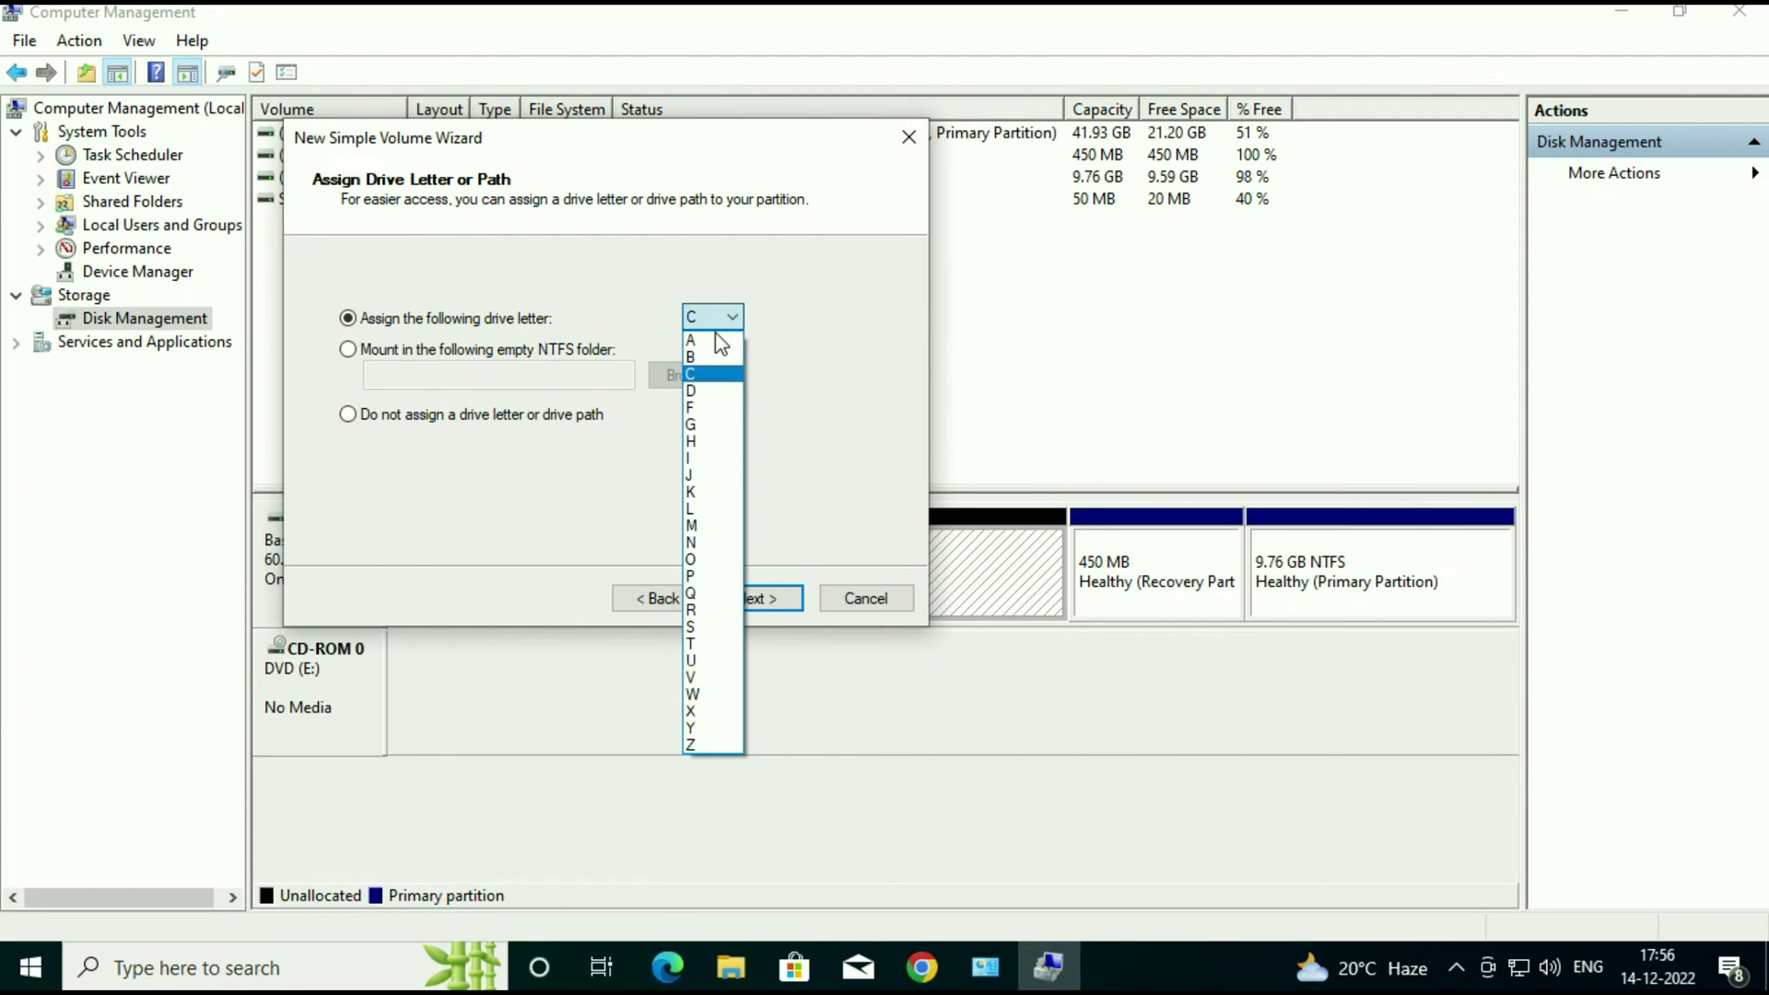
left_click(695, 442)
left_click(776, 599)
left_click(776, 600)
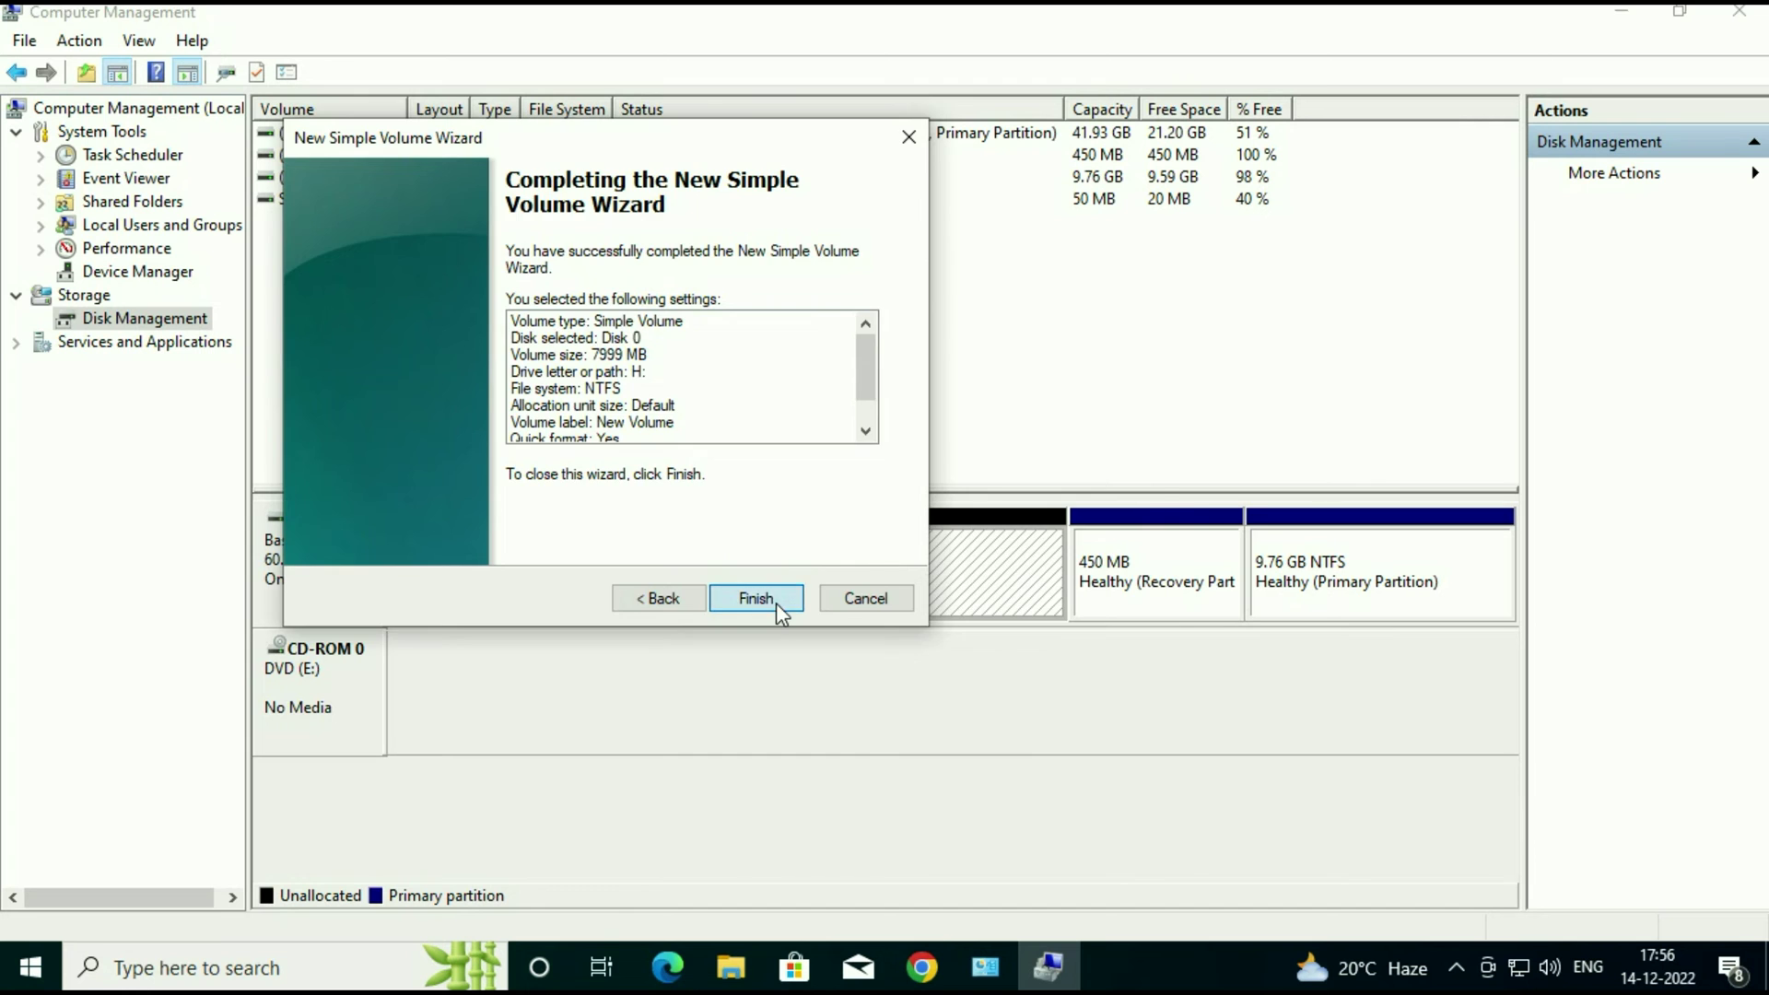
left_click(776, 600)
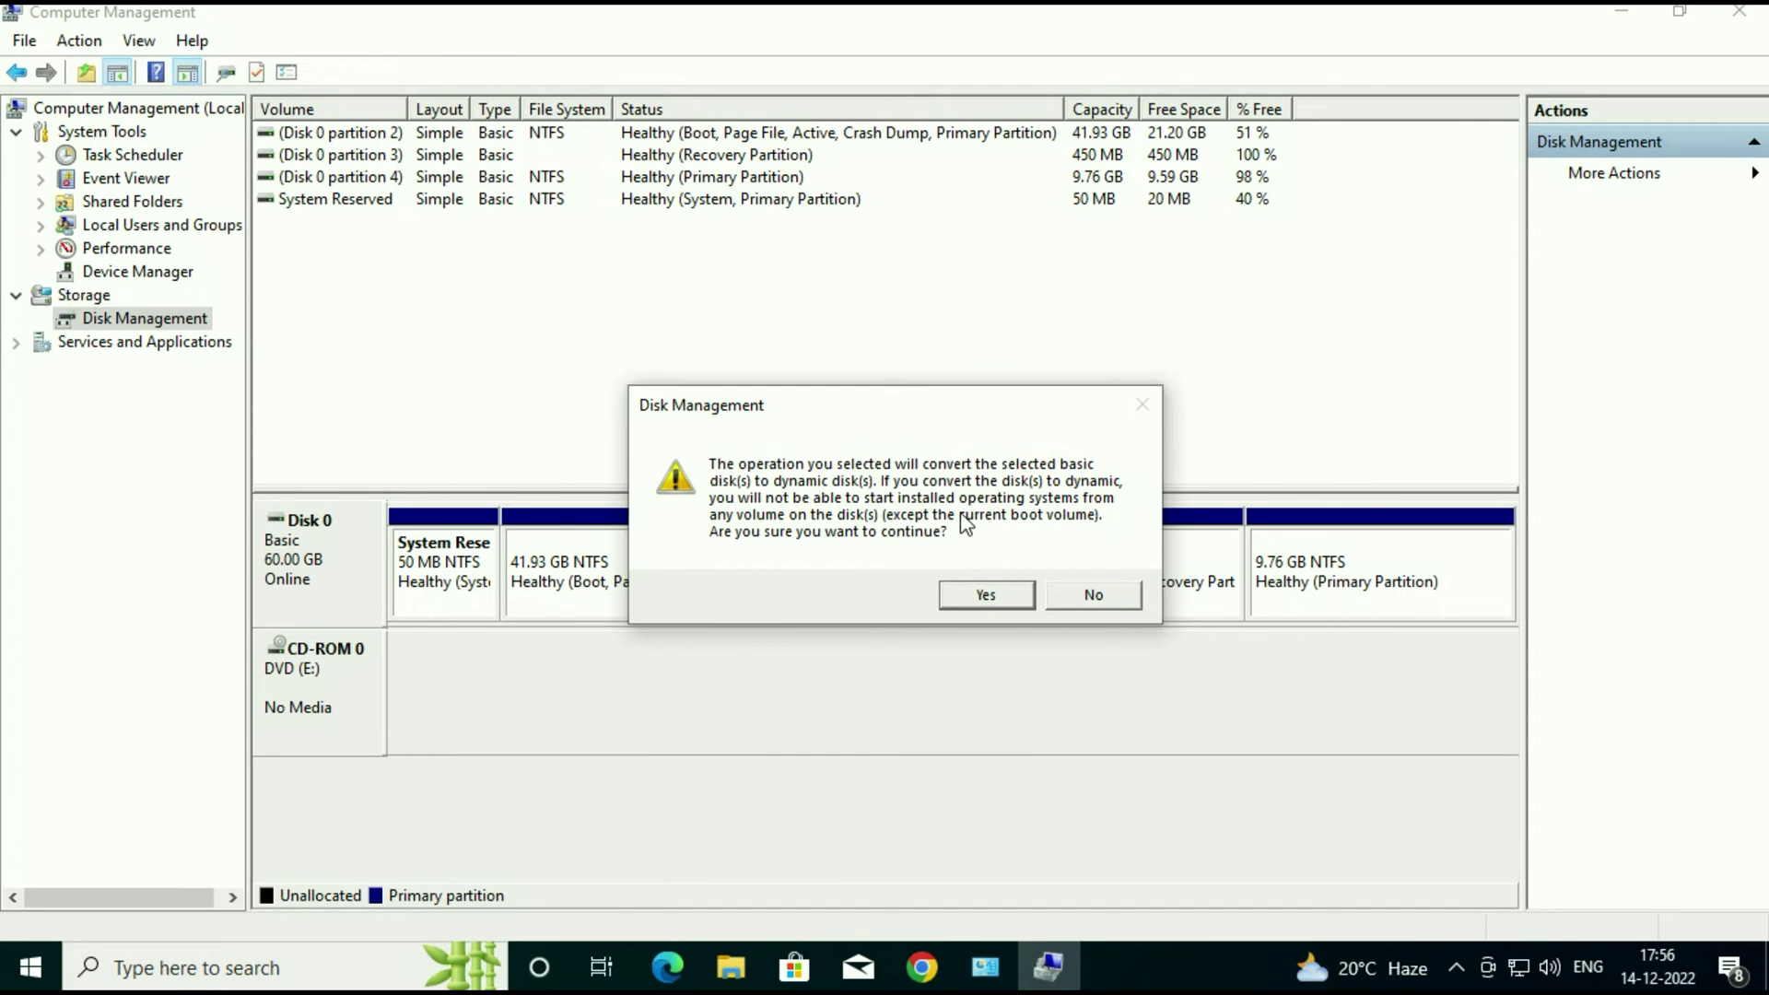
left_click(977, 597)
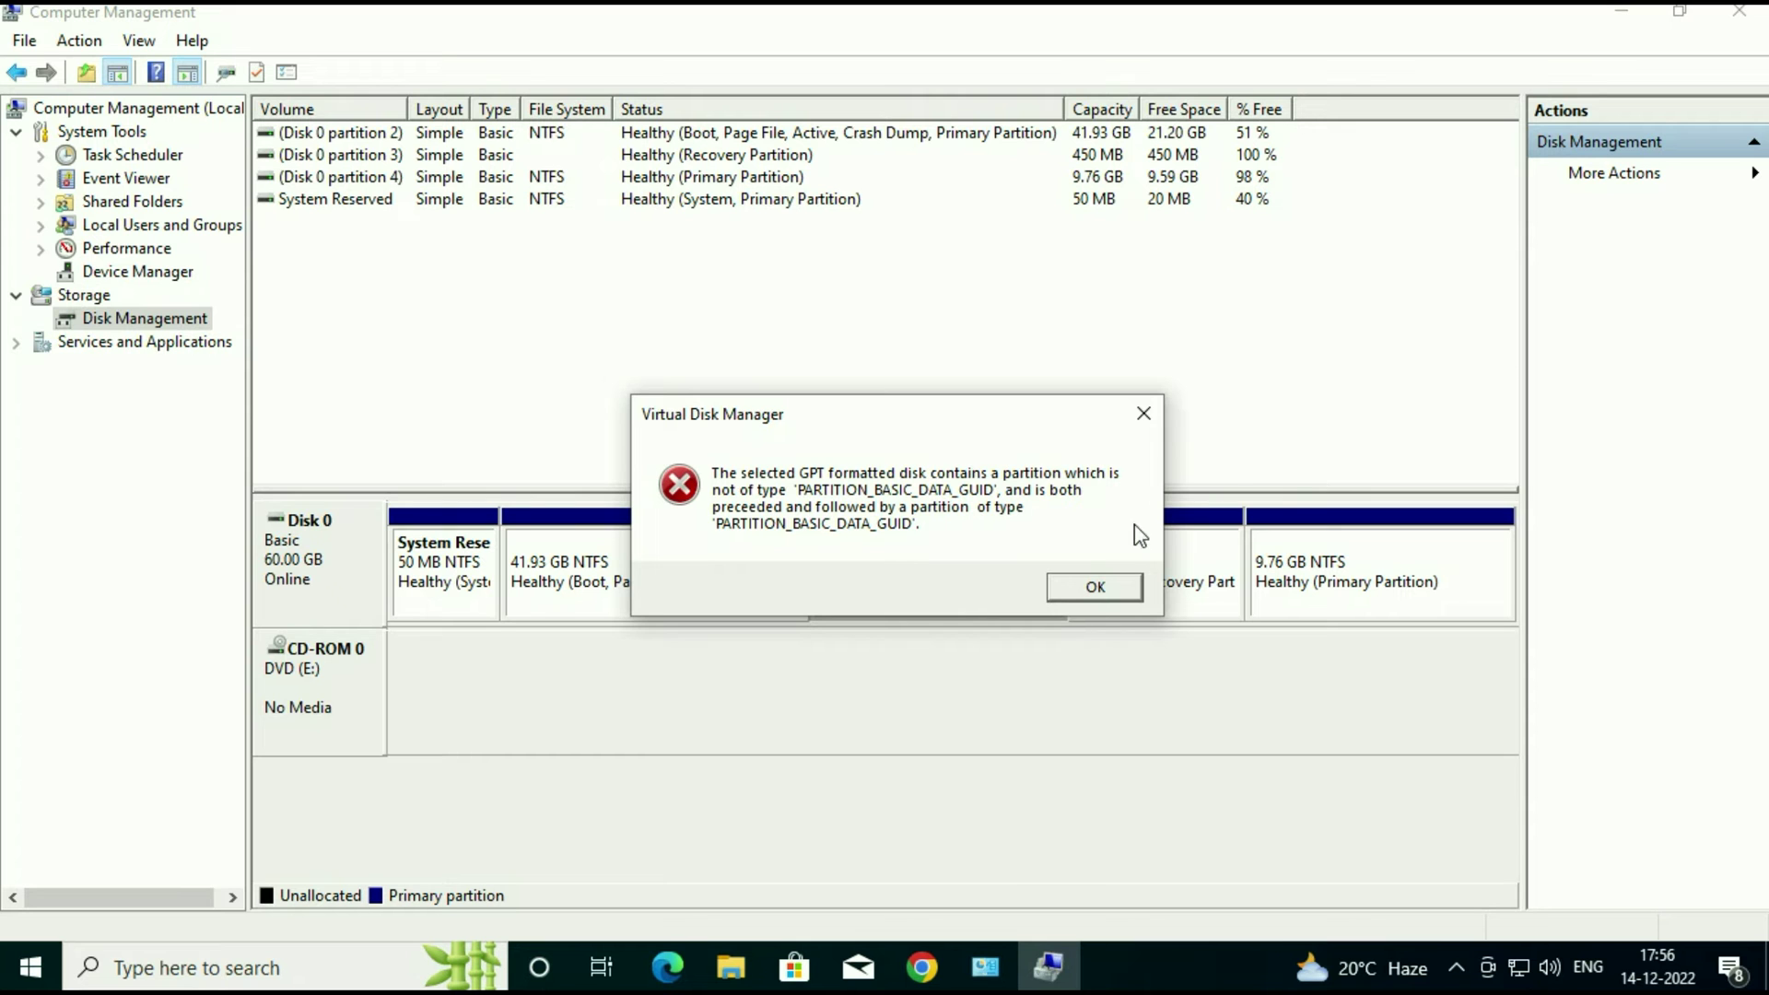
left_click(1094, 591)
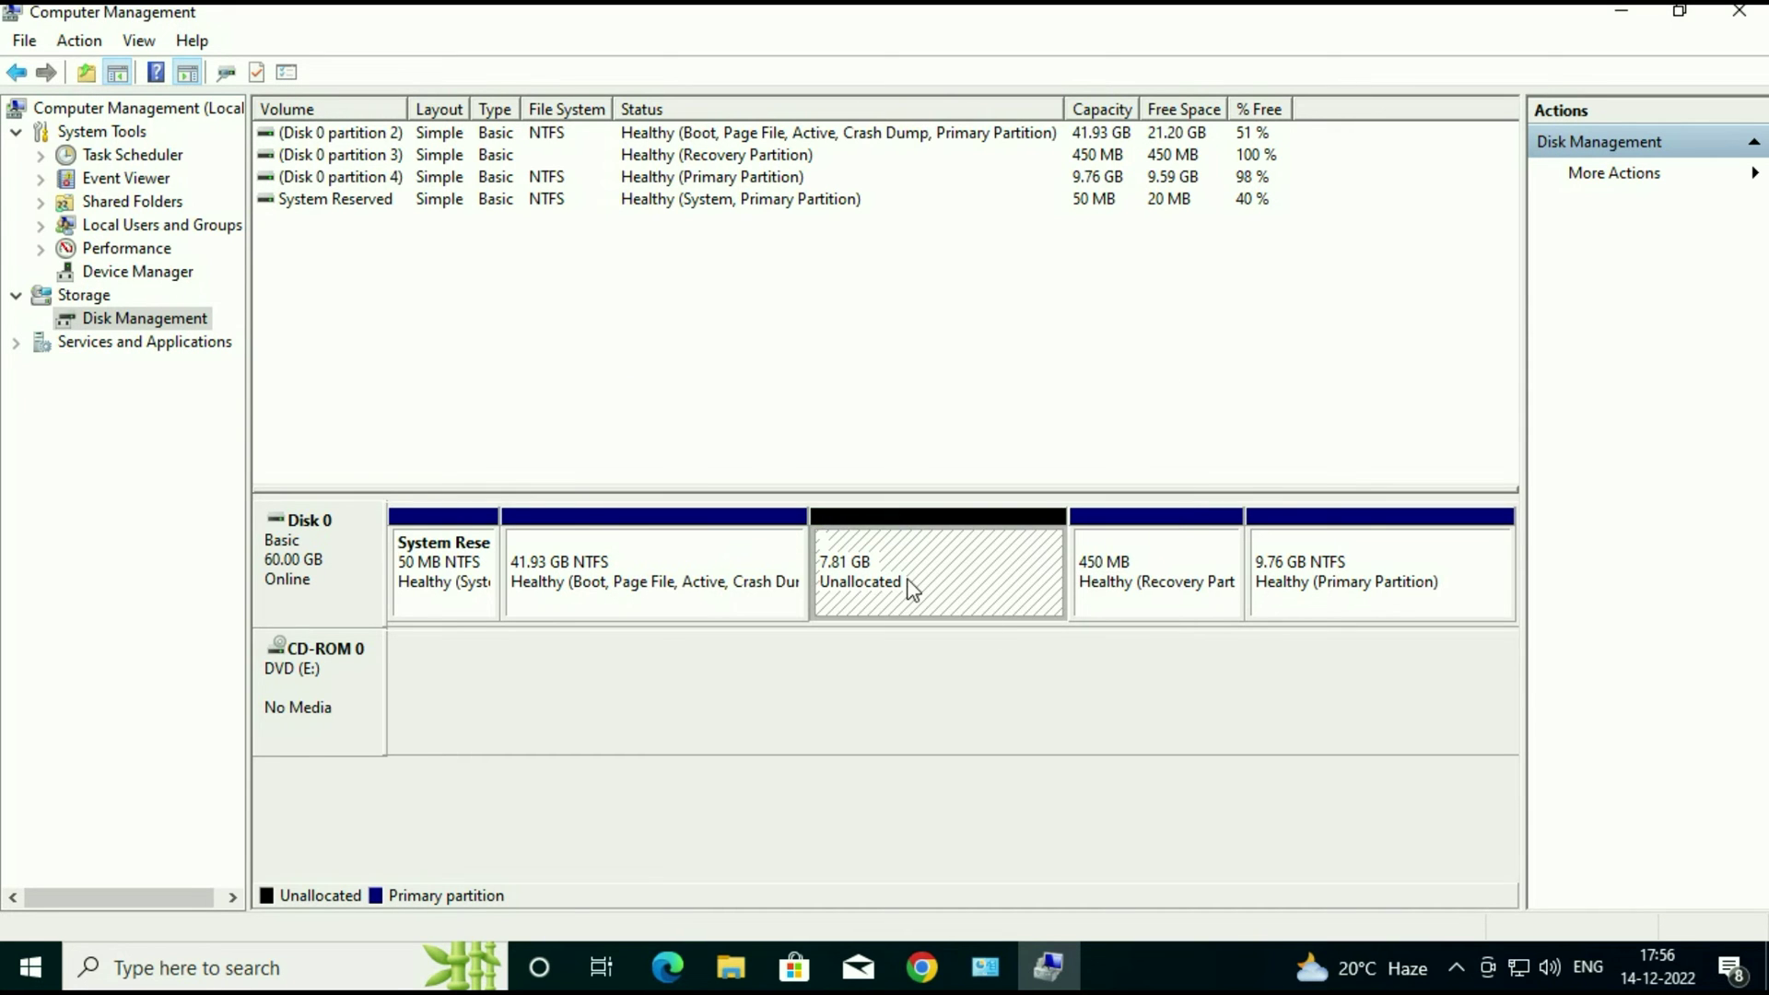
left_click(328, 974)
Launch Command Prompt as administrator from Windows Search, approving the UAC prompt.
type("c")
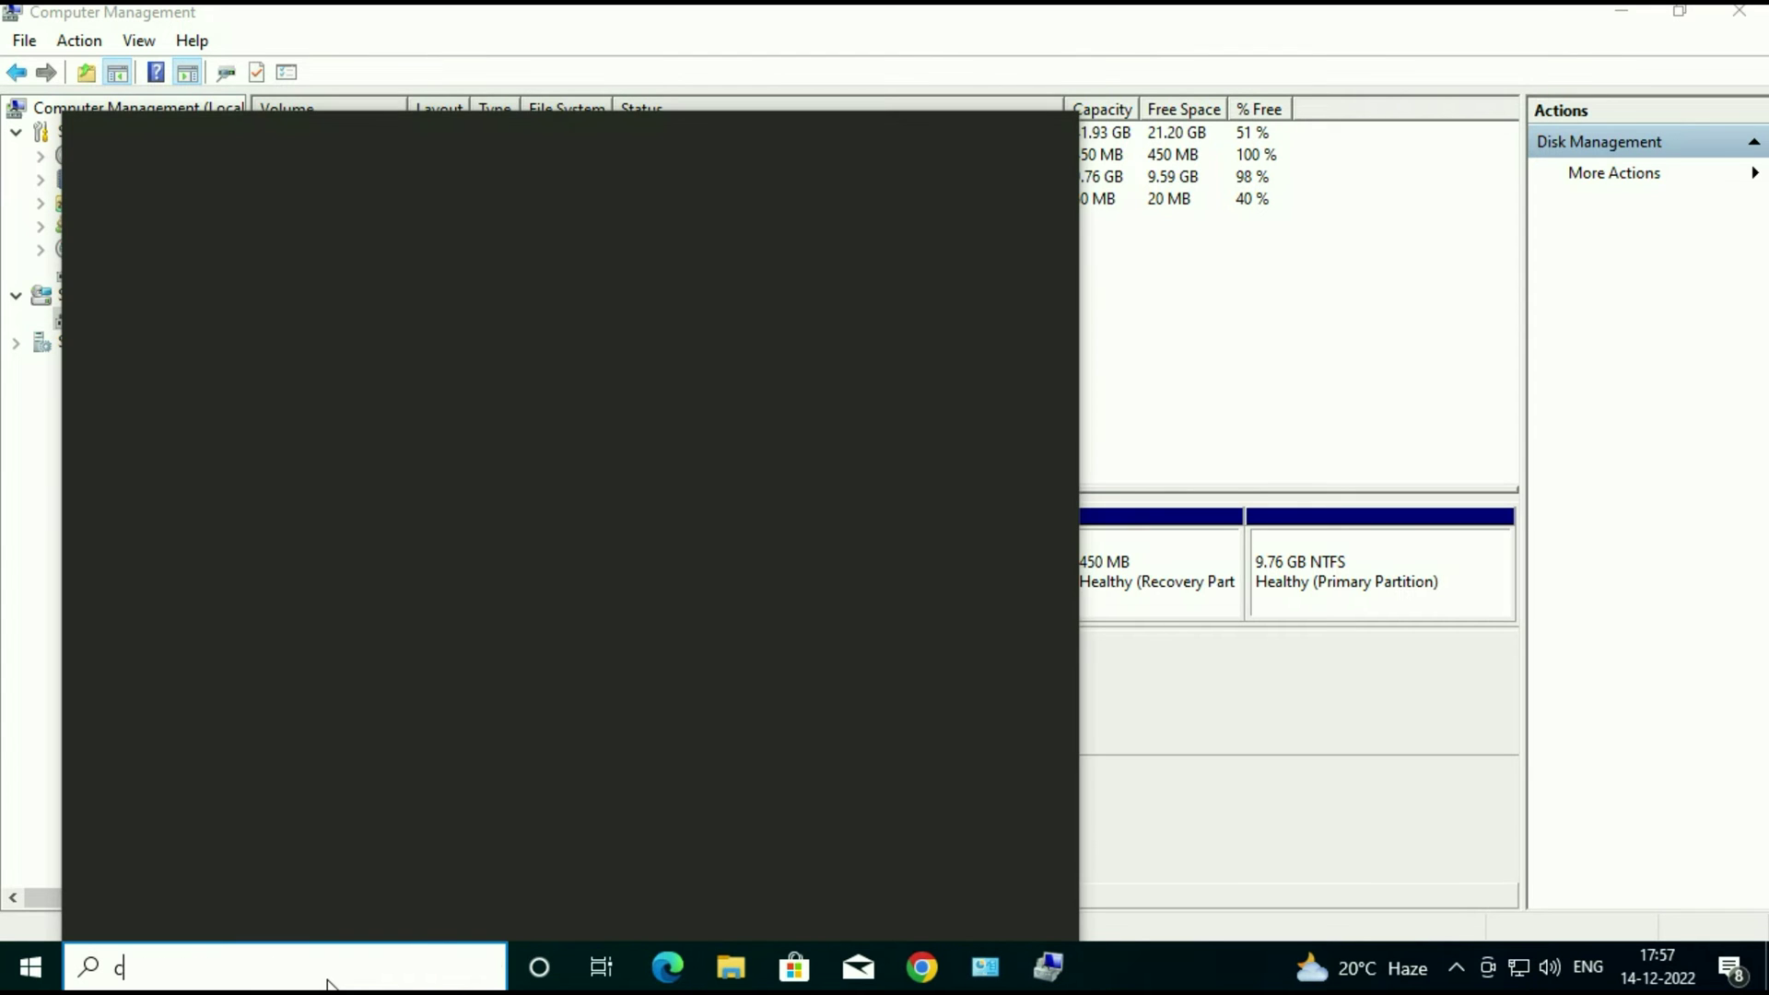
type("md")
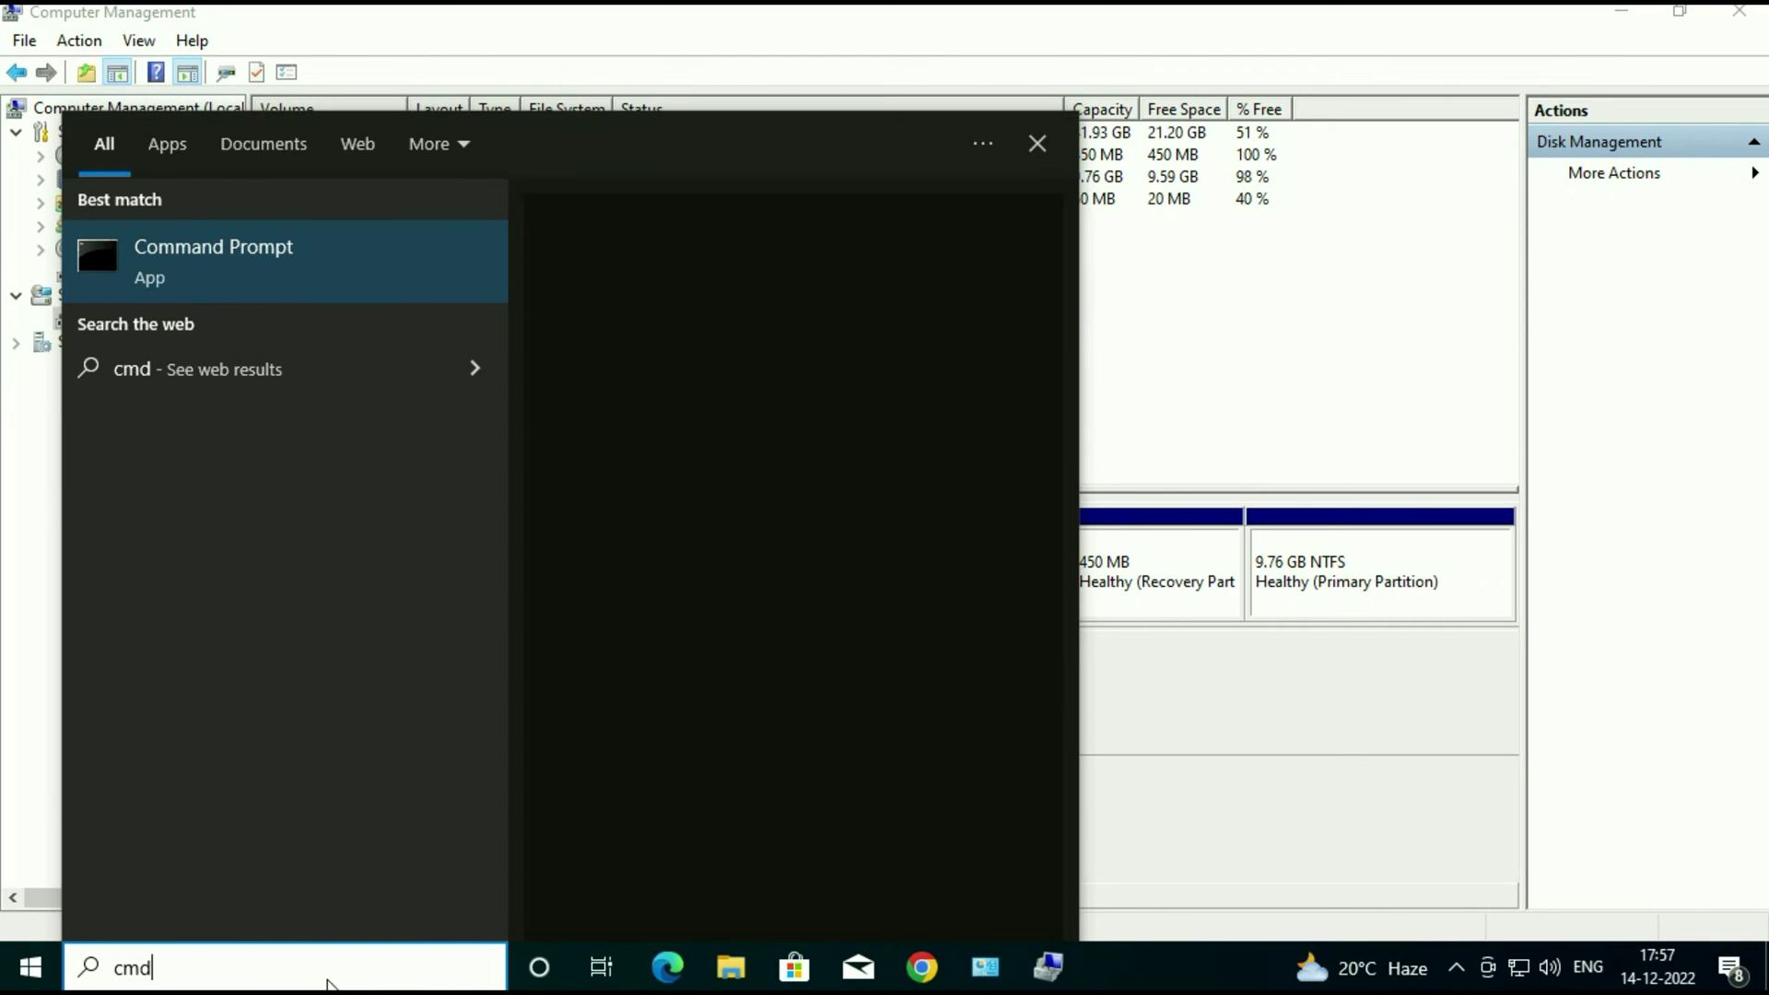
right_click(194, 247)
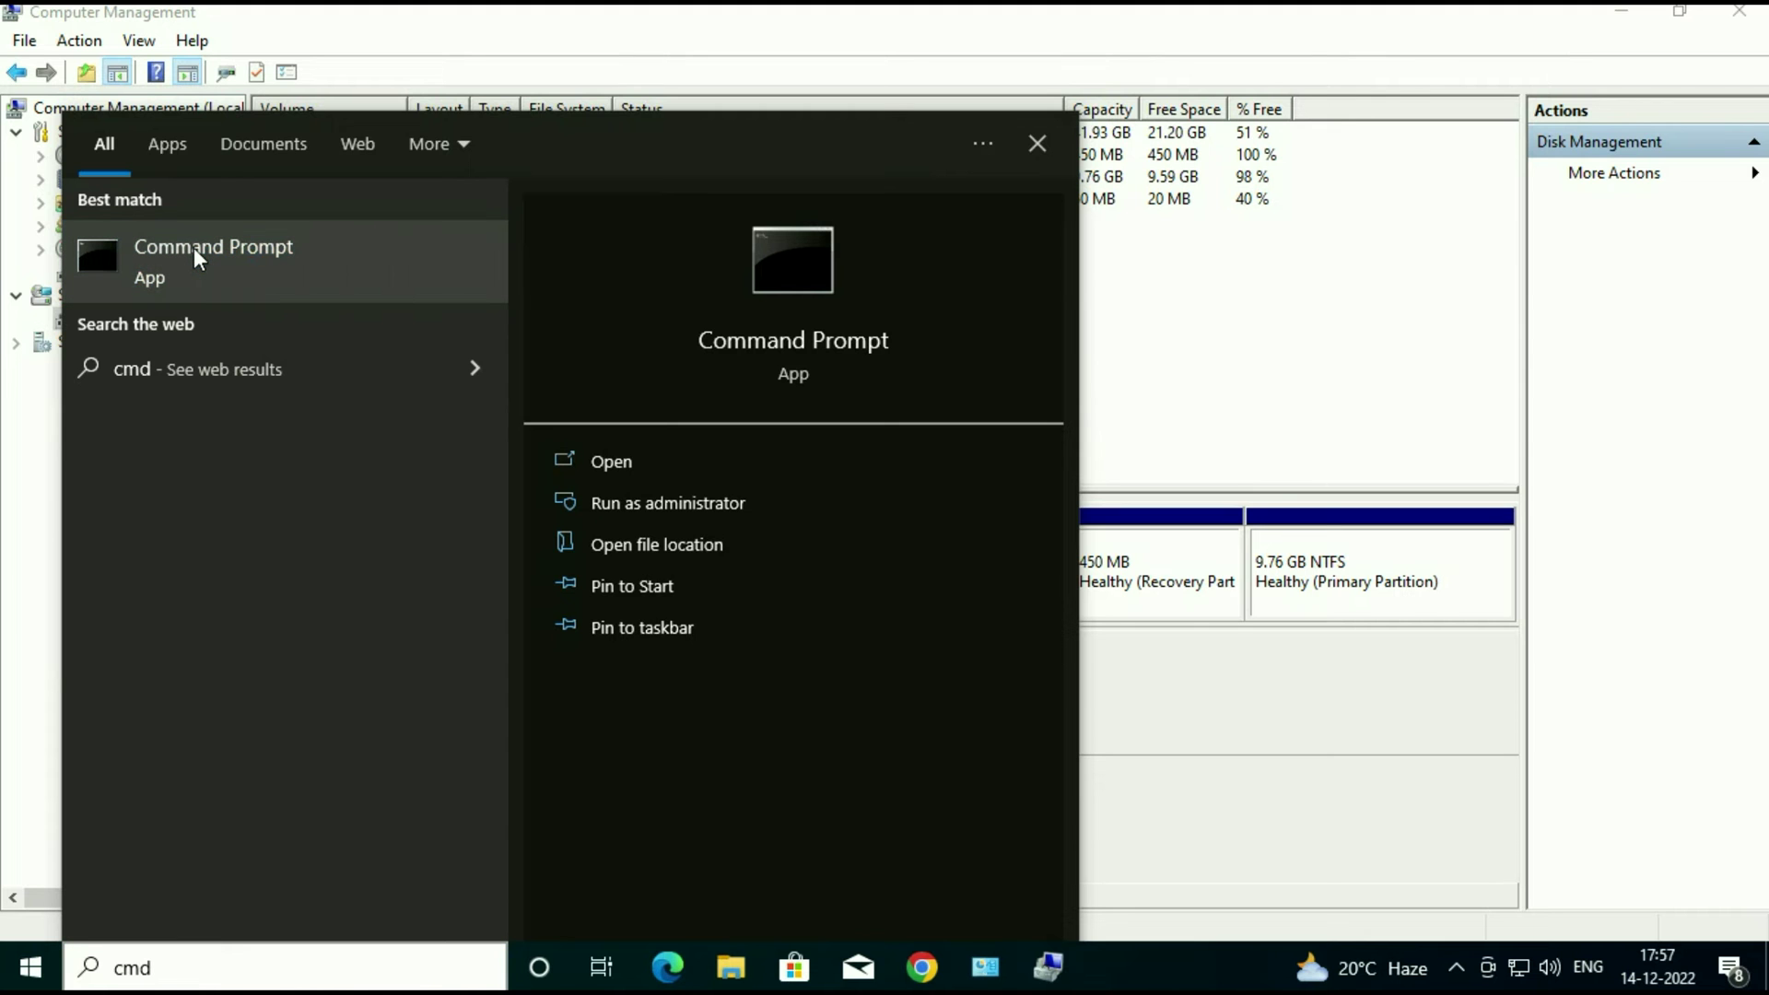
left_click(254, 271)
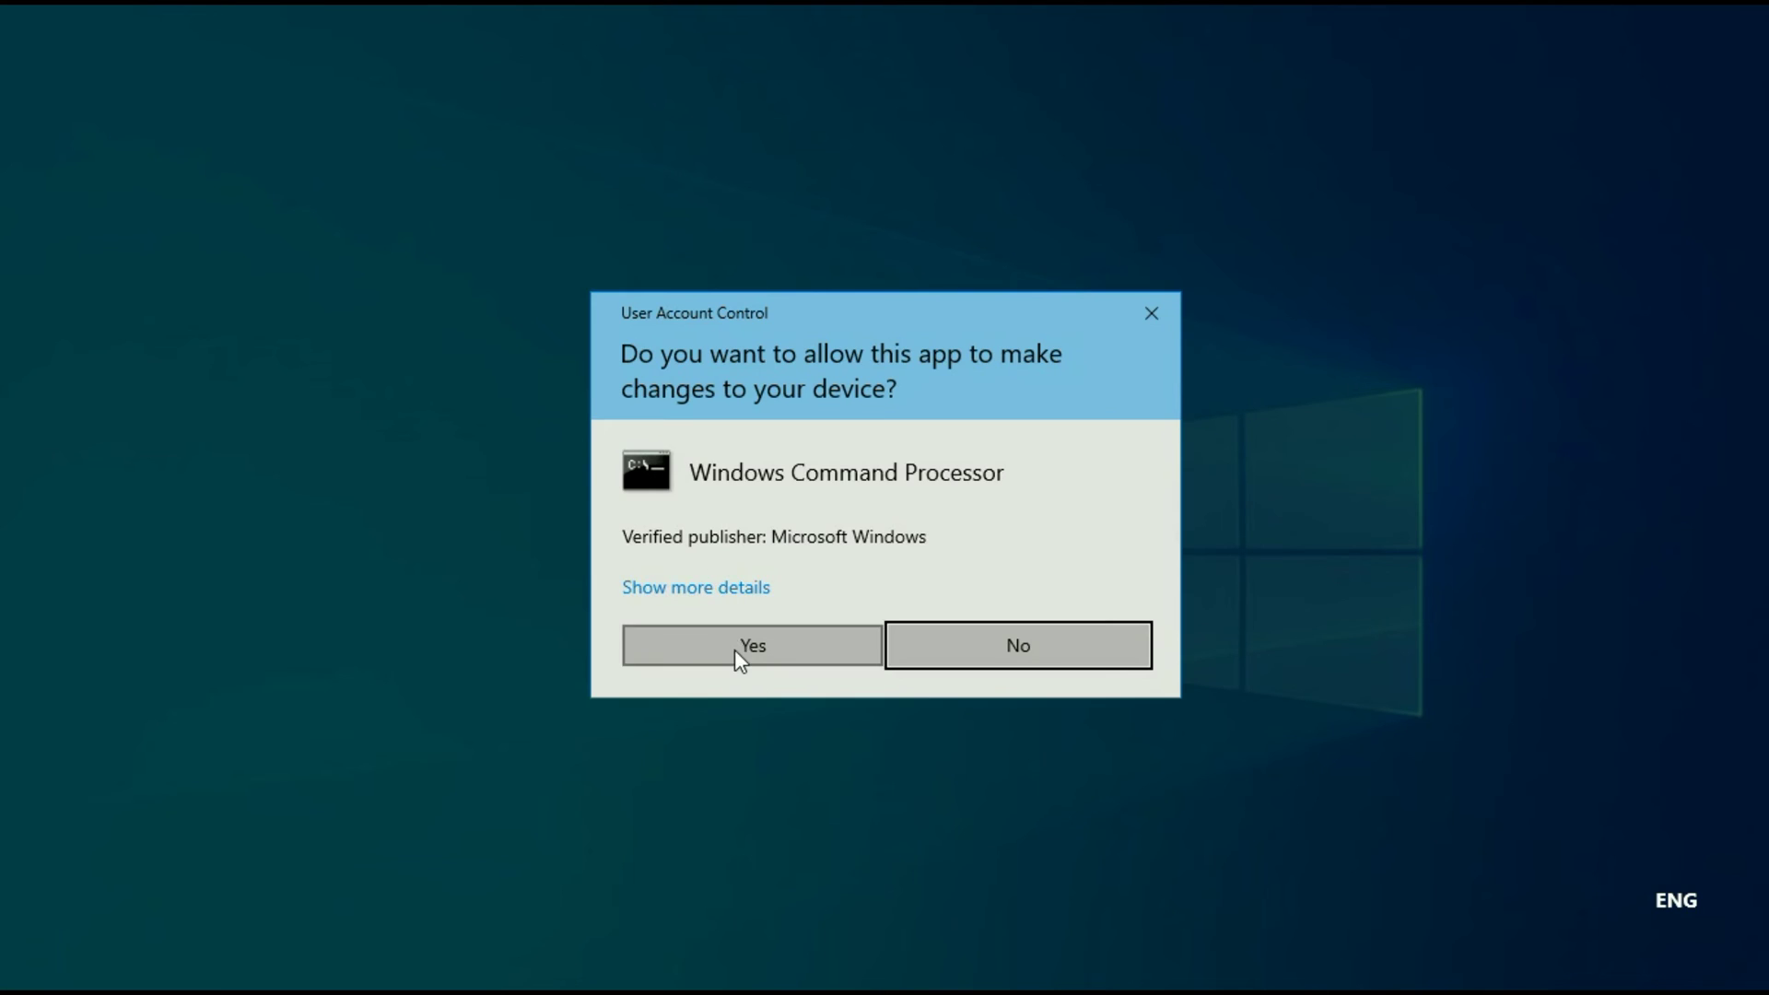
left_click(734, 650)
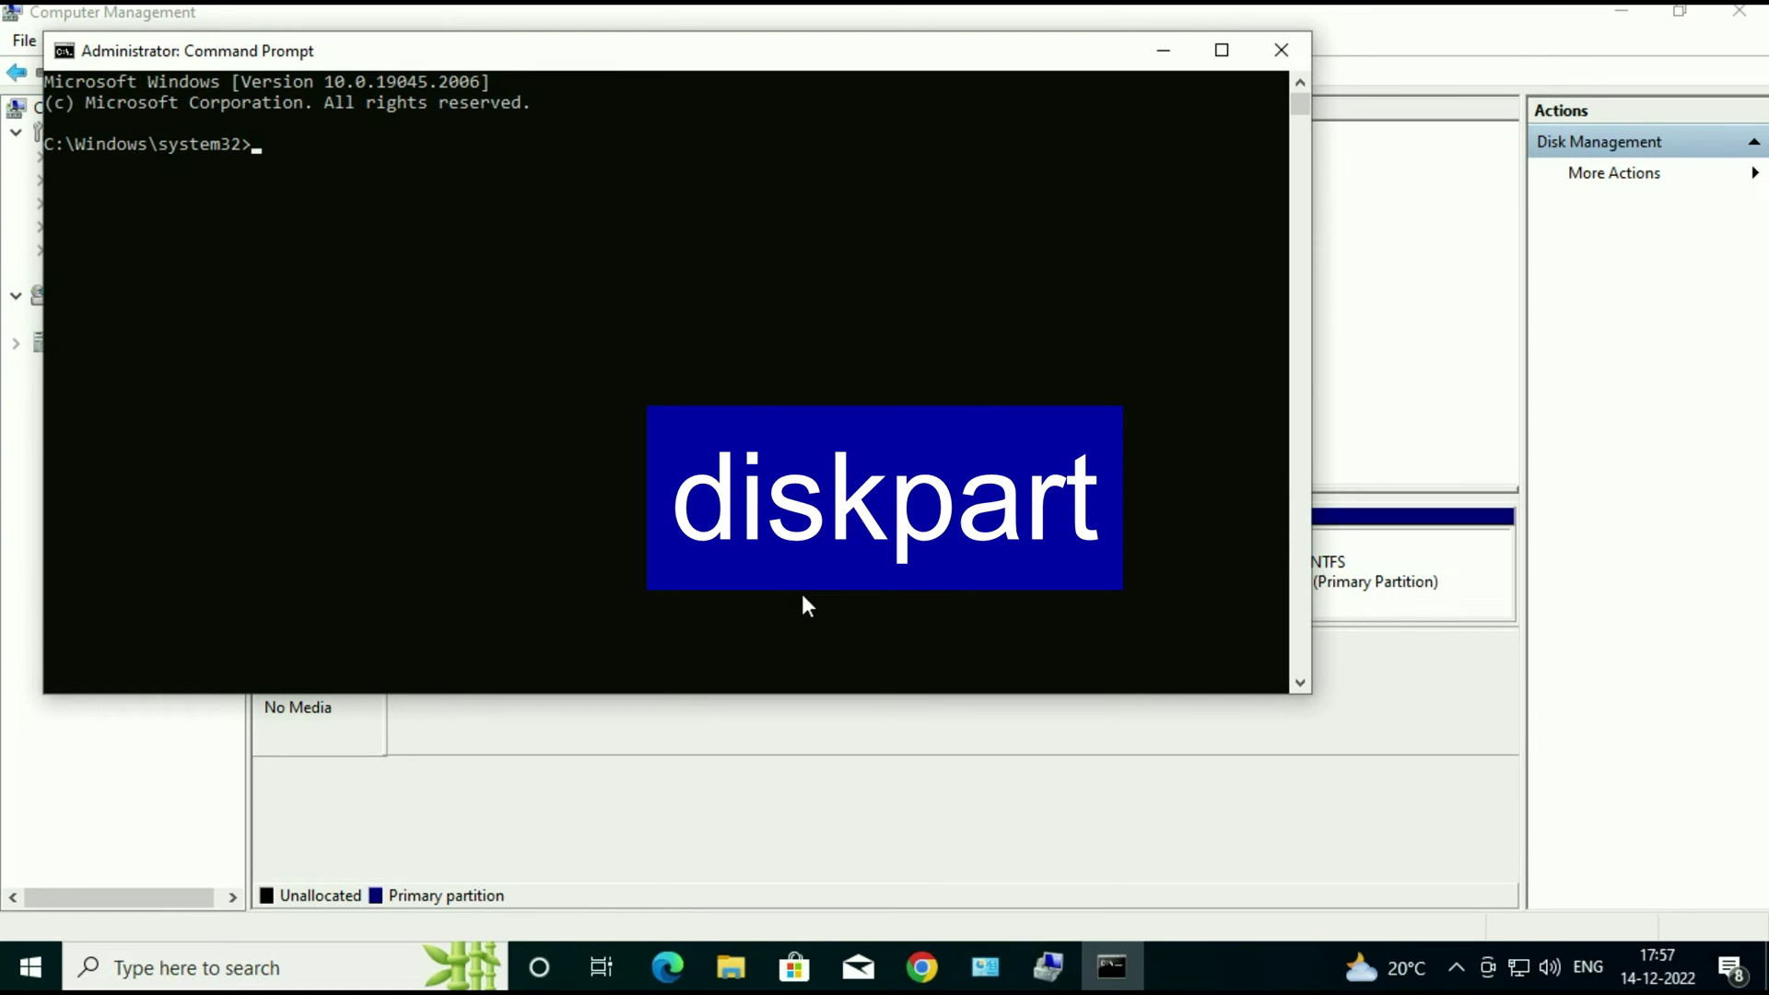
Start diskpart, list the disks, and select the 60 GB Disk 0.
type("diskpart")
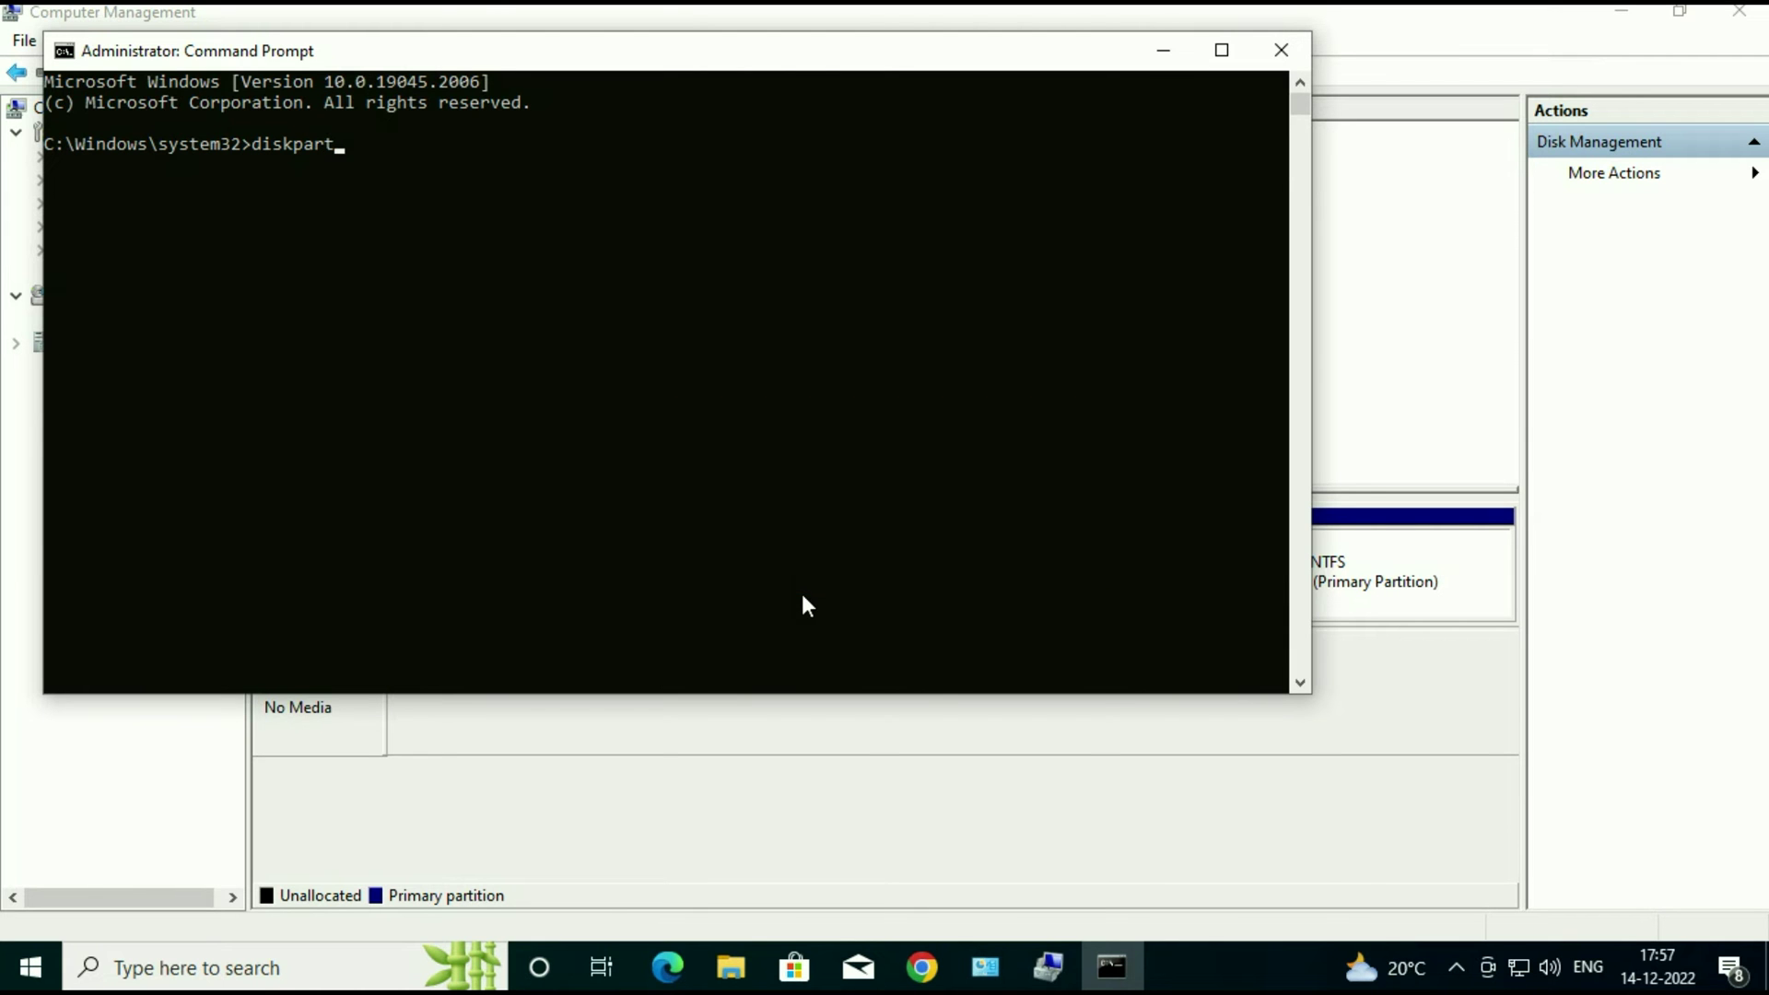
key("Return")
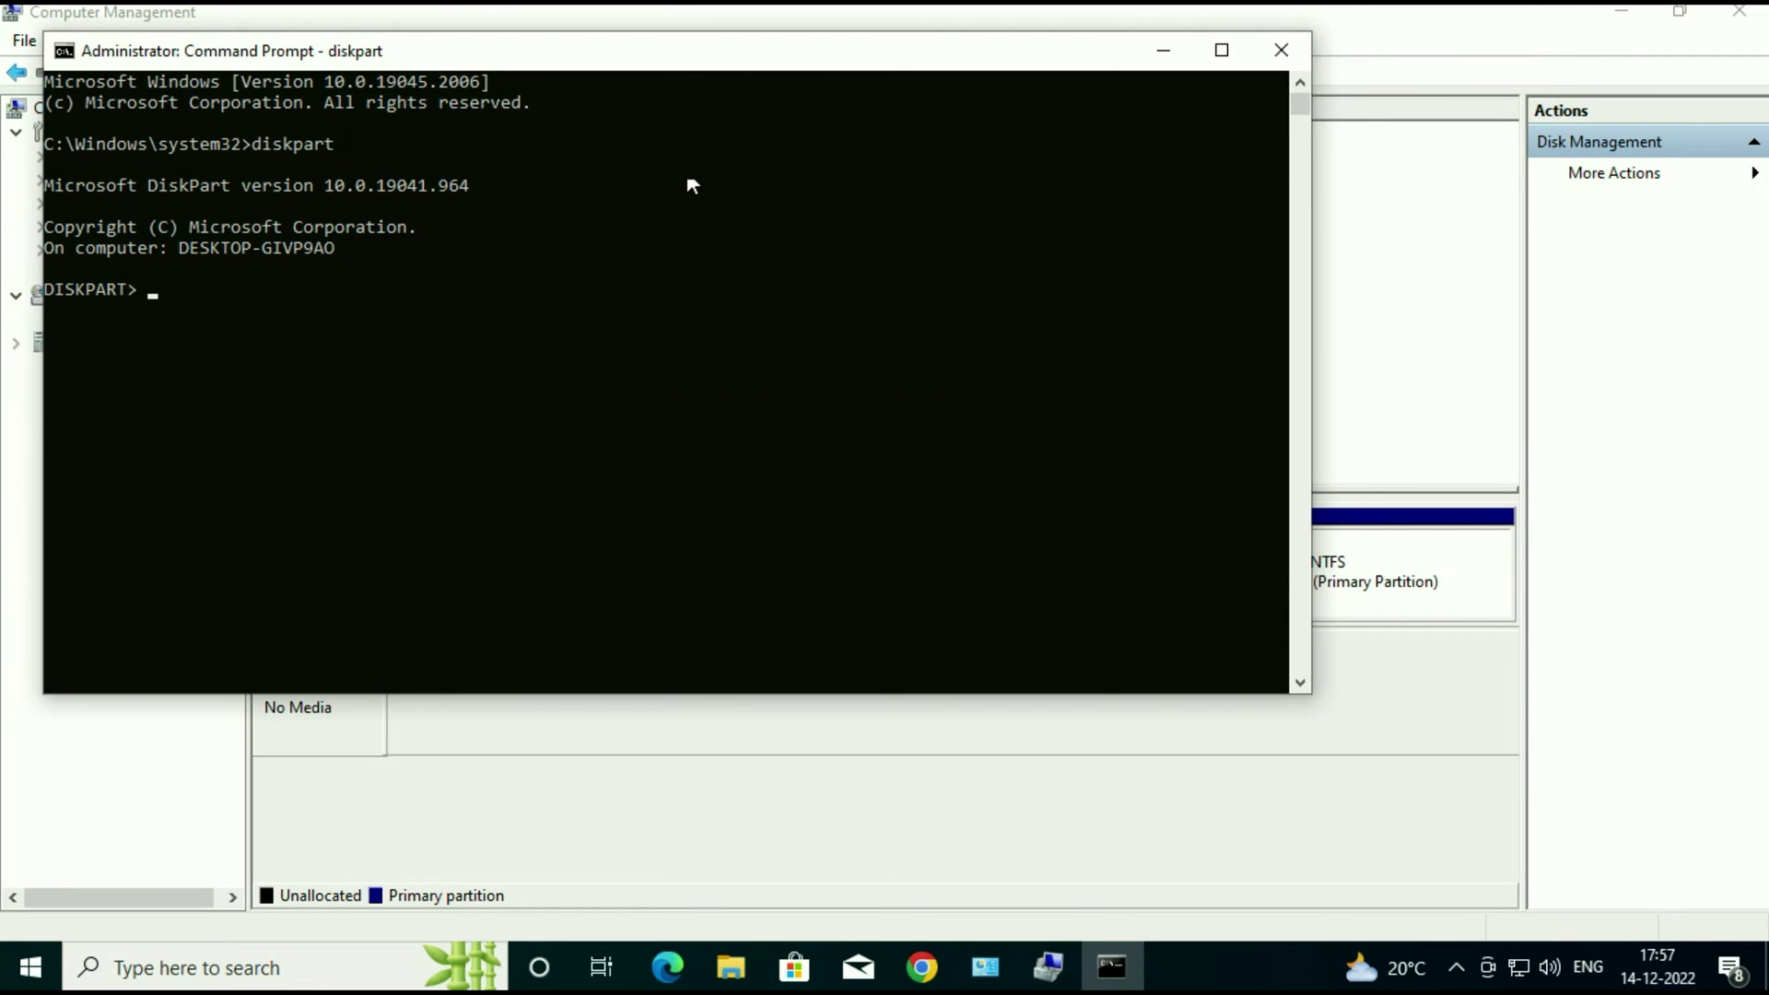
left_click_drag(657, 55, 815, 121)
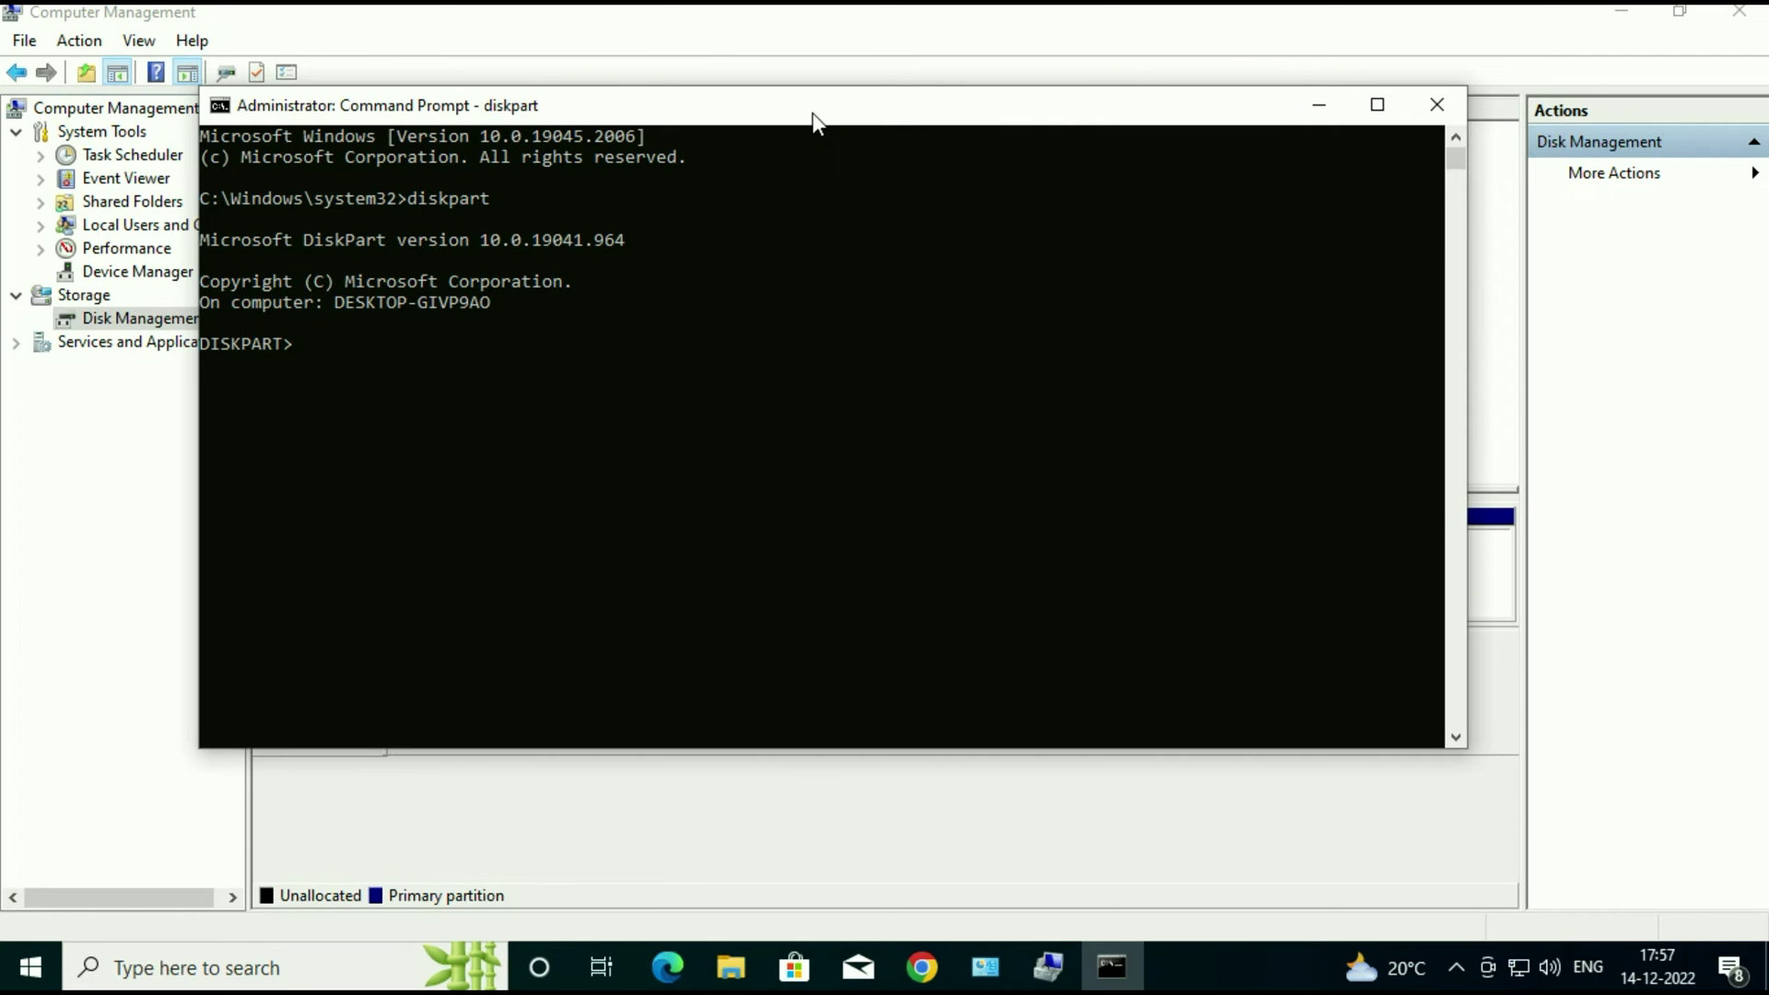
type("list")
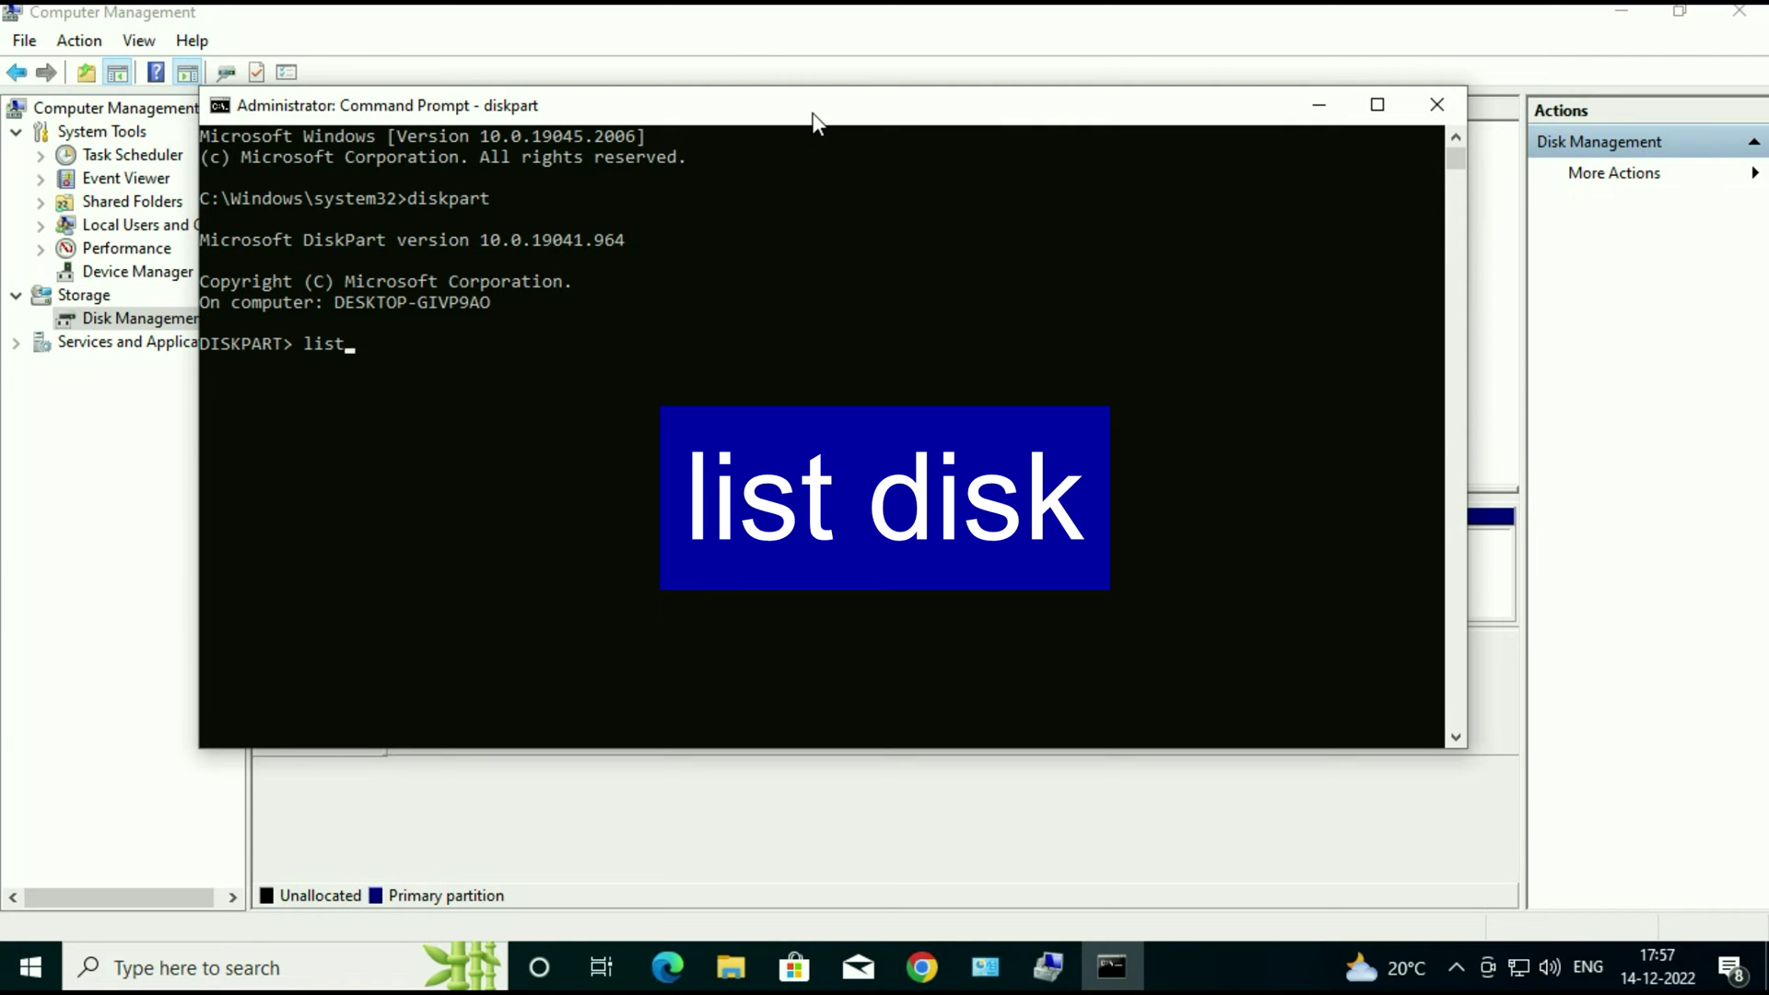
type(" disk")
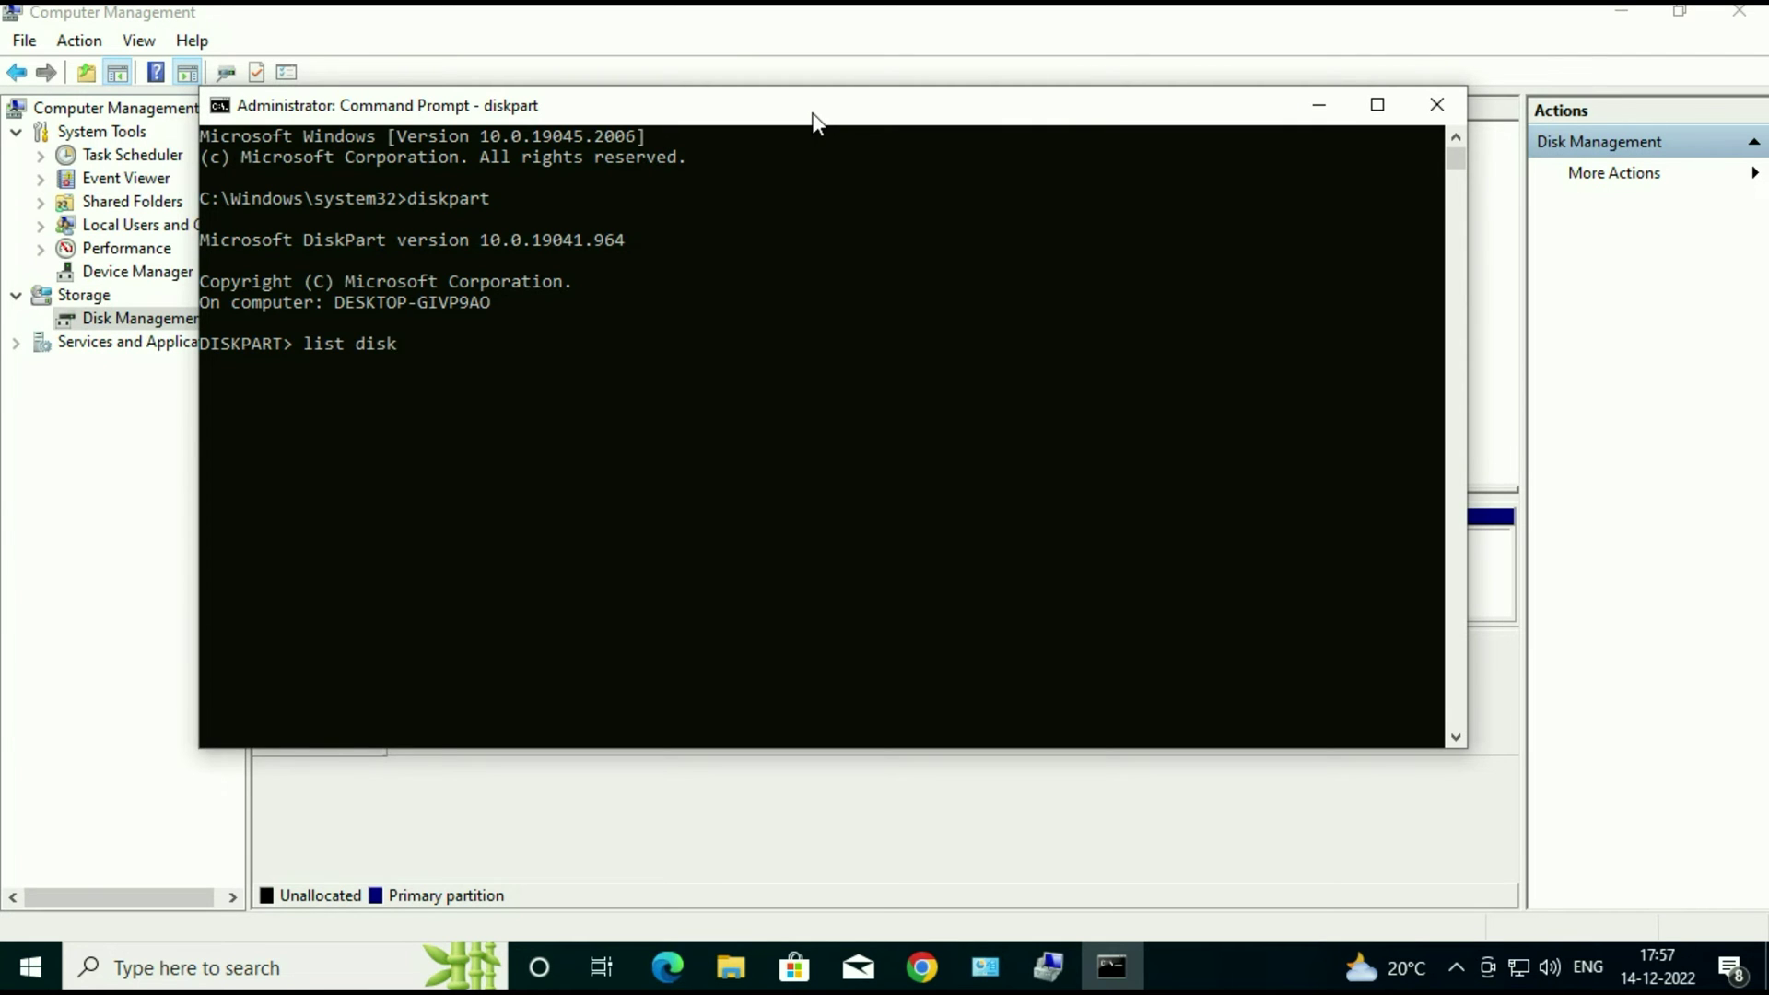
key("Return")
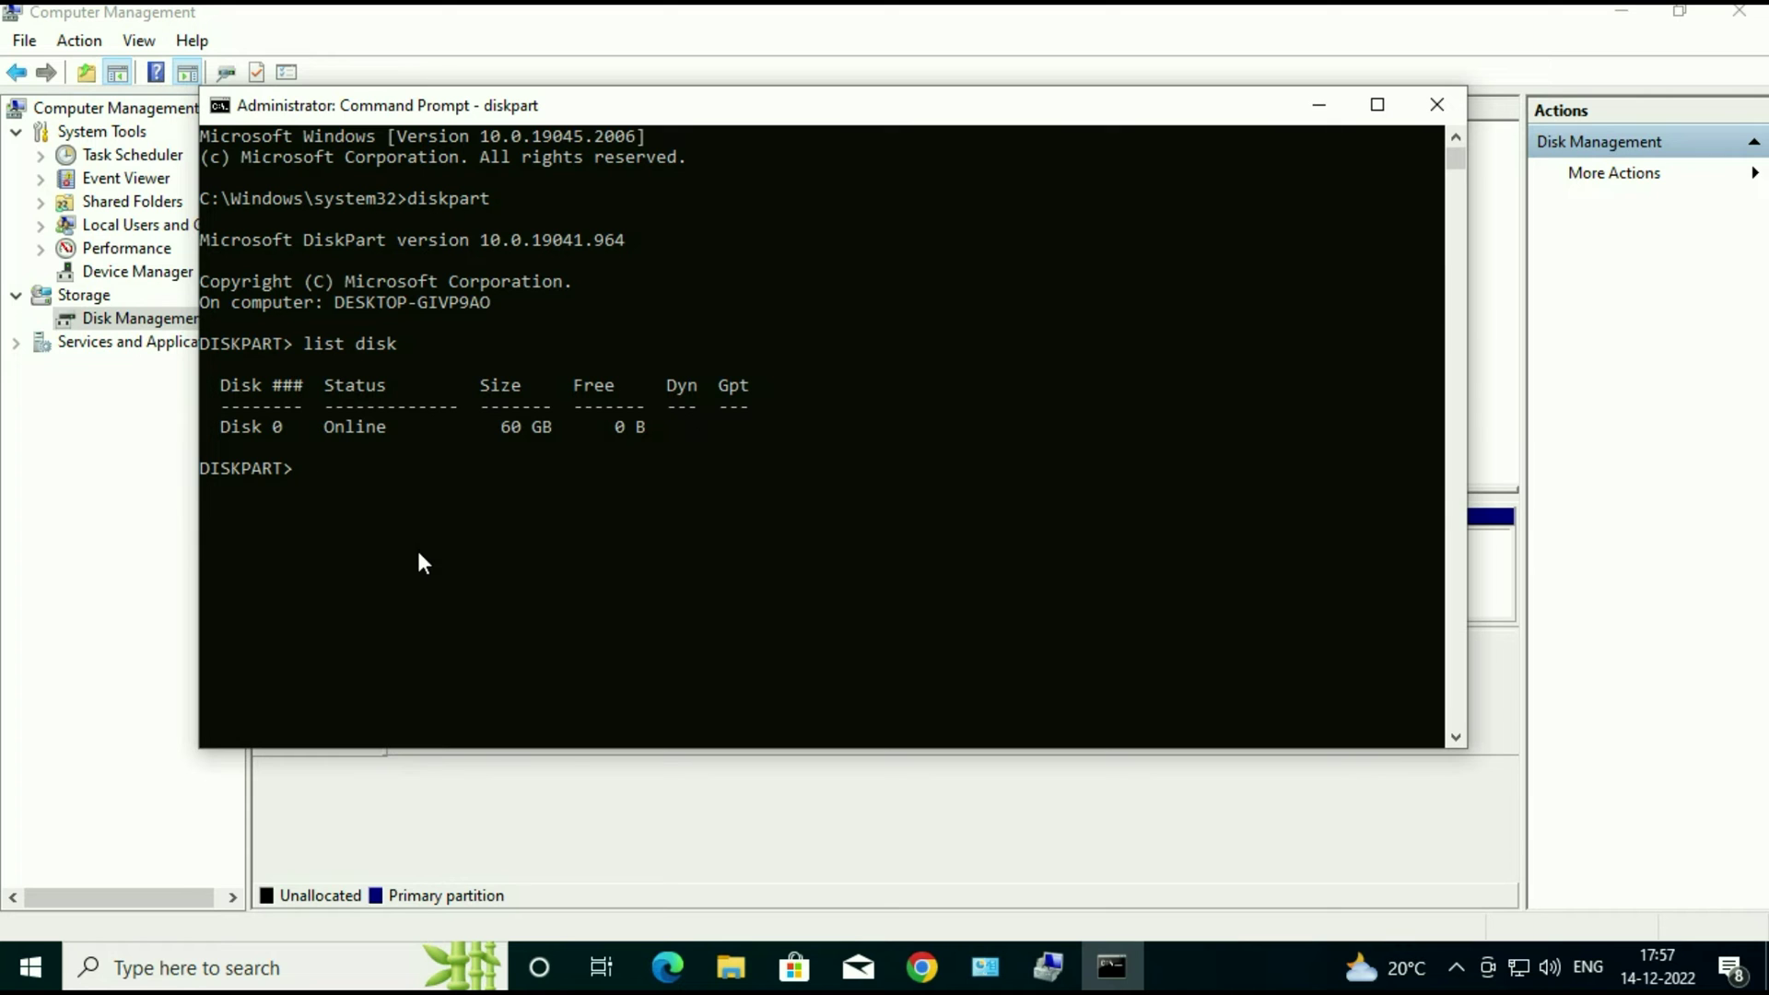
type("select ")
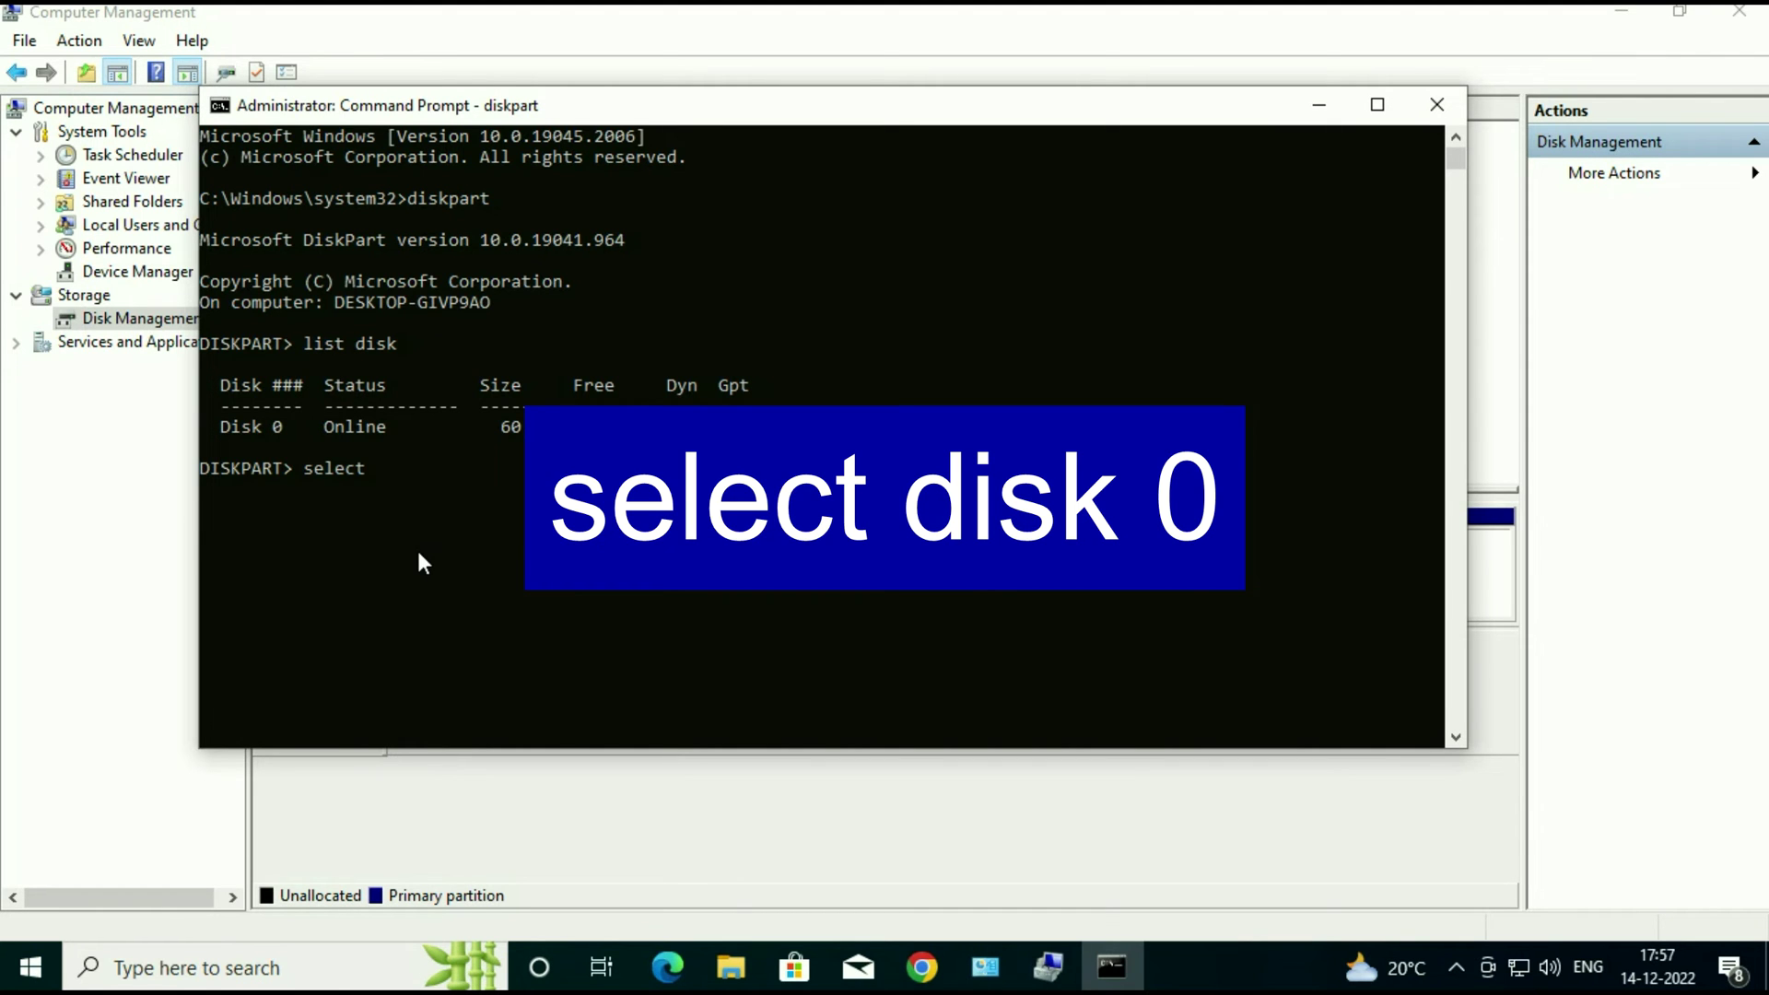
type("disk")
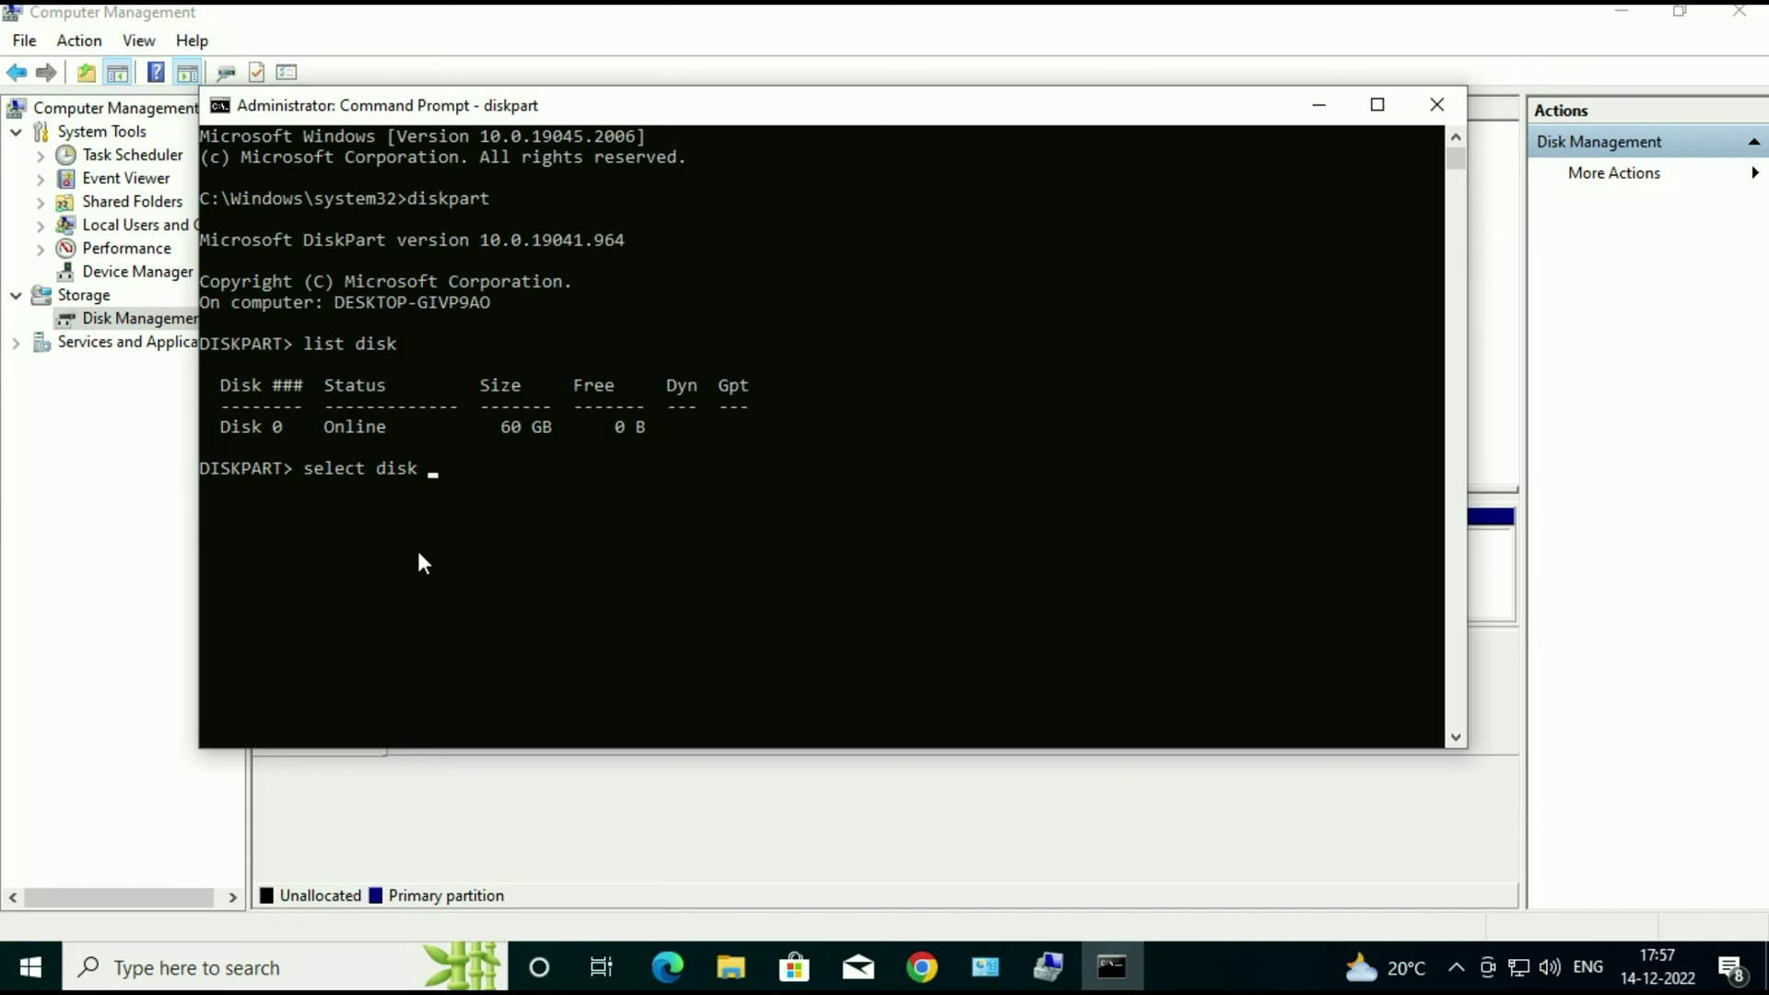
type(" 0")
key("Return")
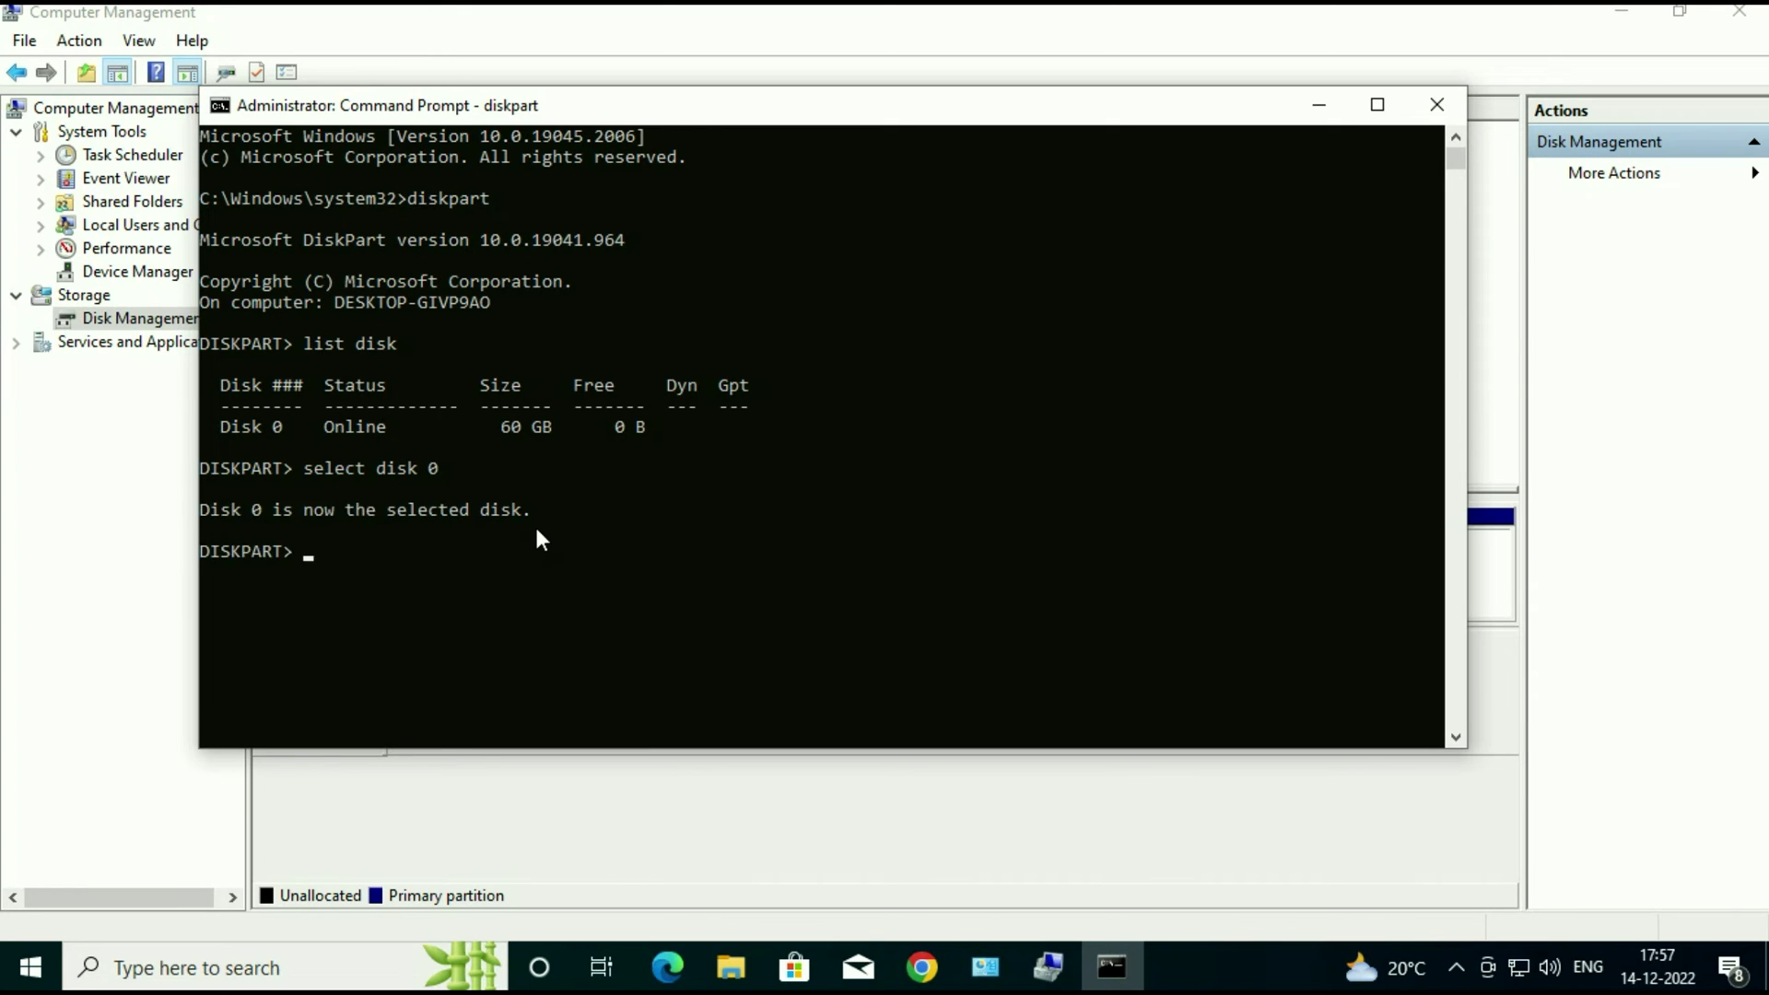
scroll(526, 523, "down", 1)
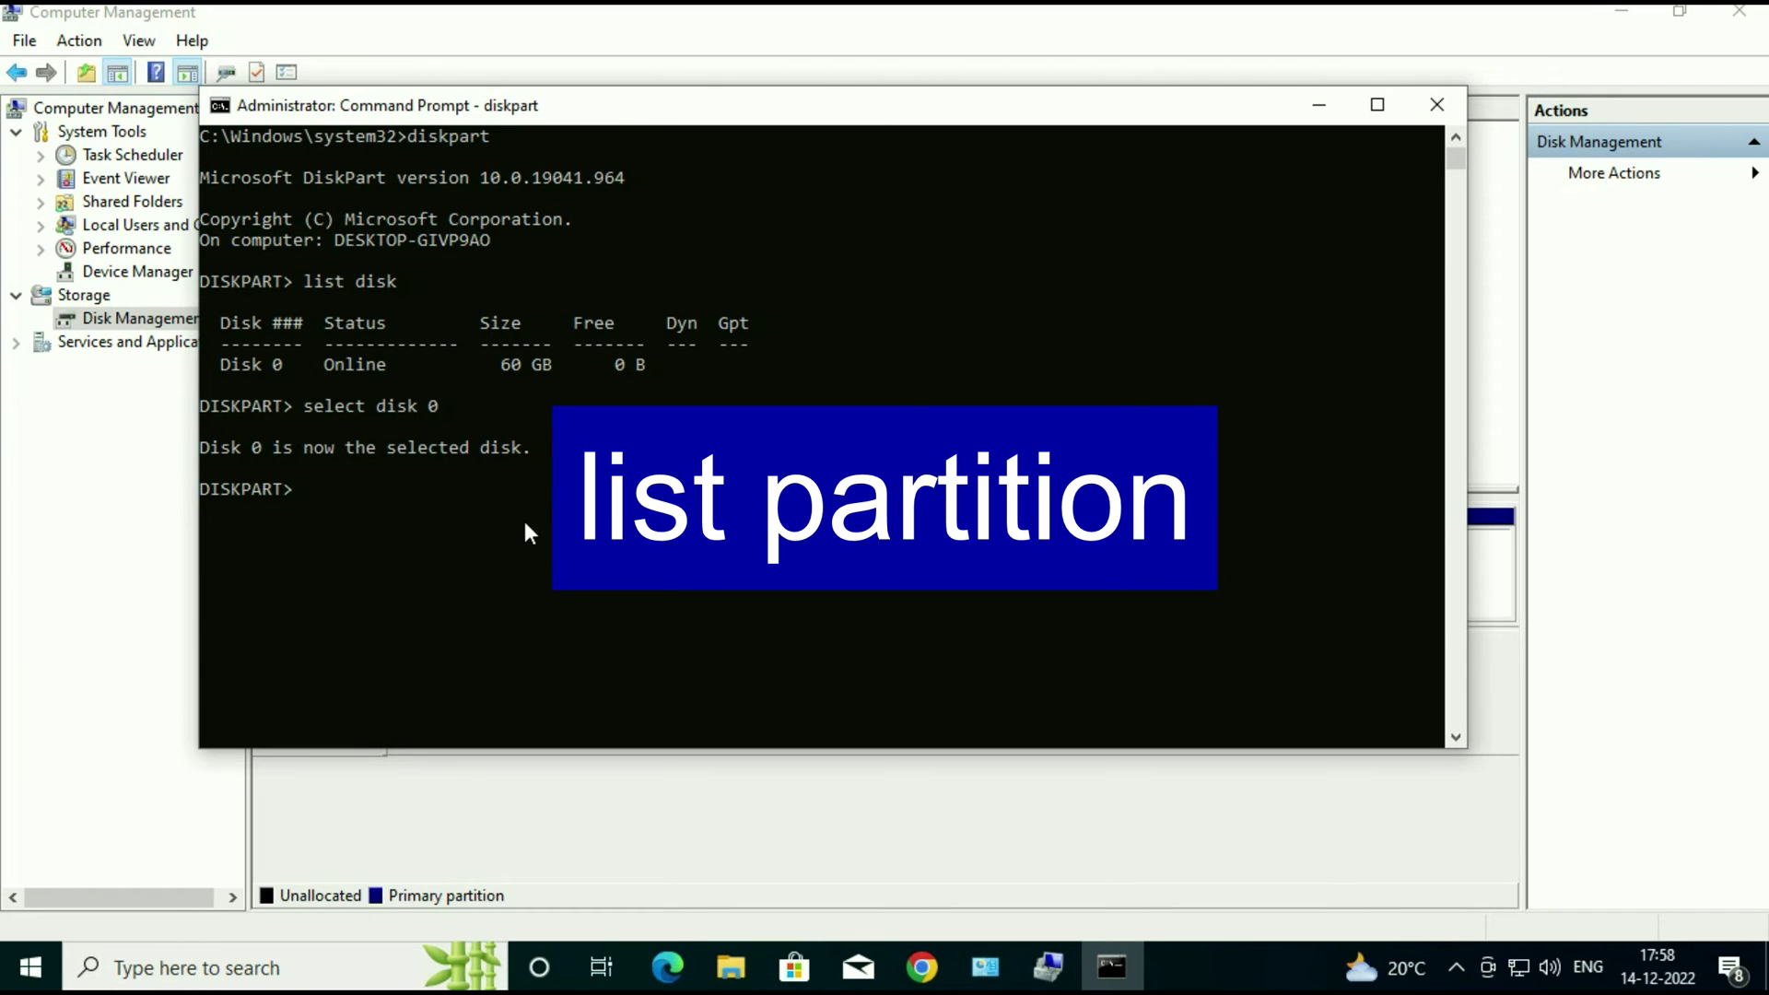
List Disk 0's partitions in DiskPart and move the console aside to reveal Disk Management.
type("list part")
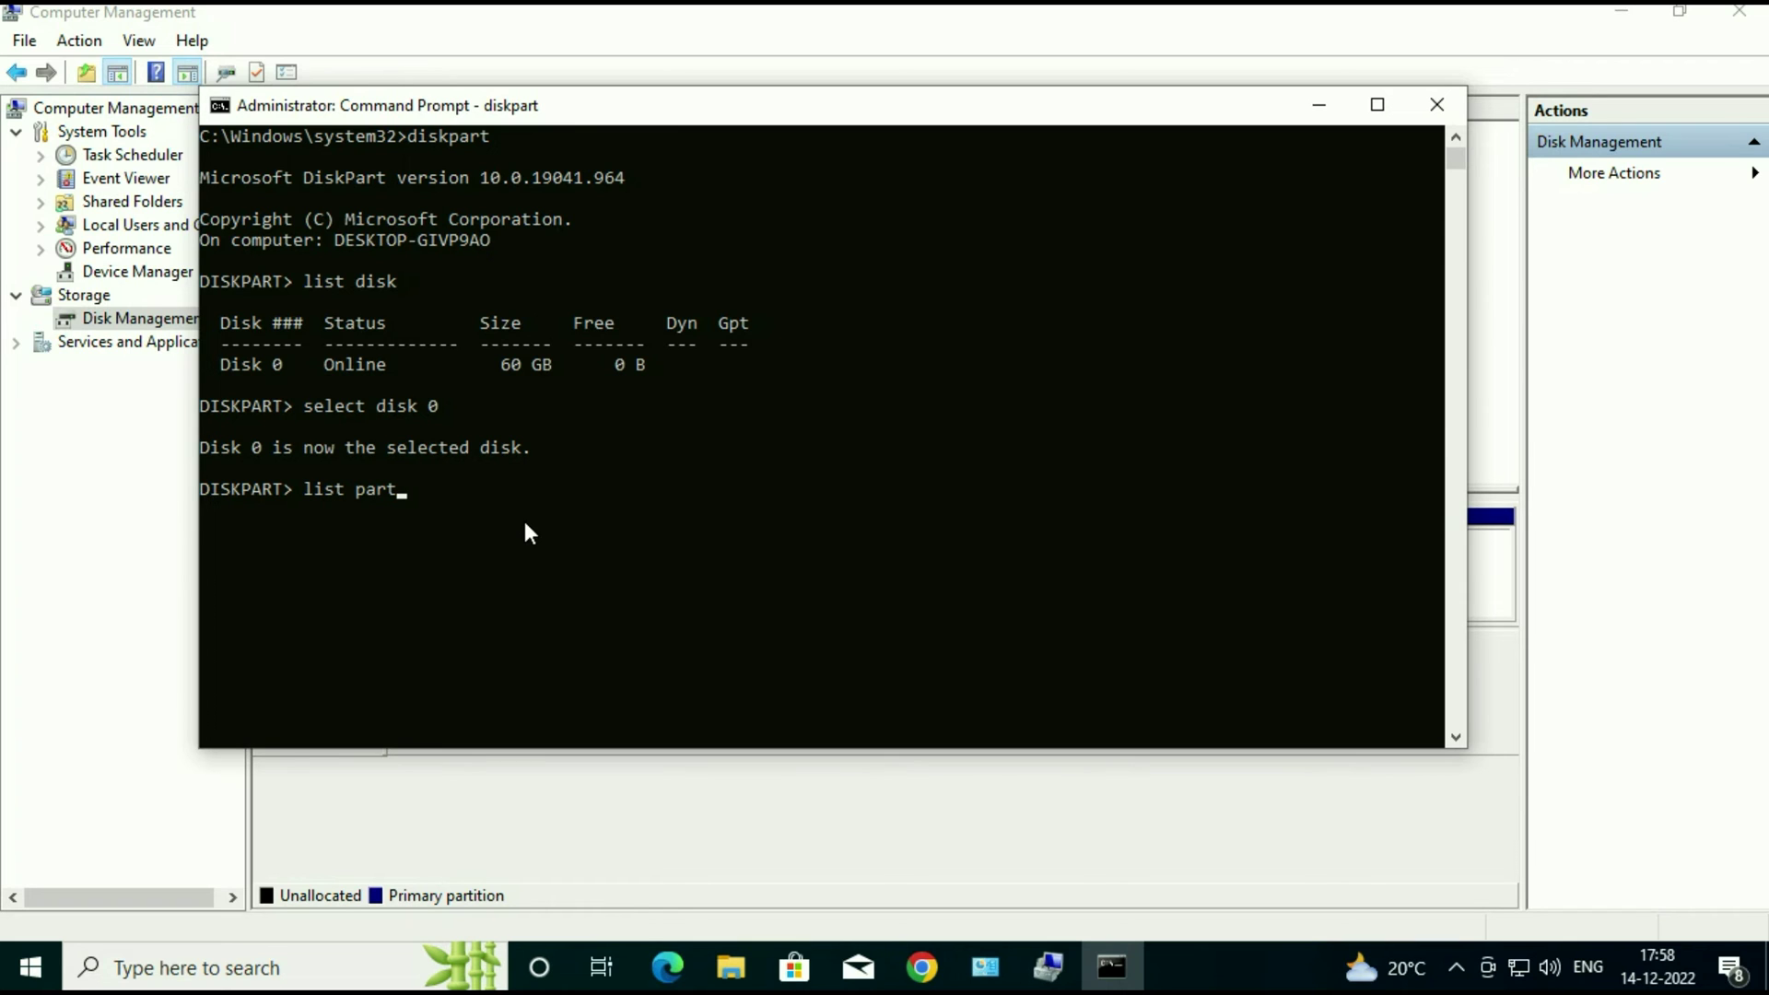
type("ition")
key("Return")
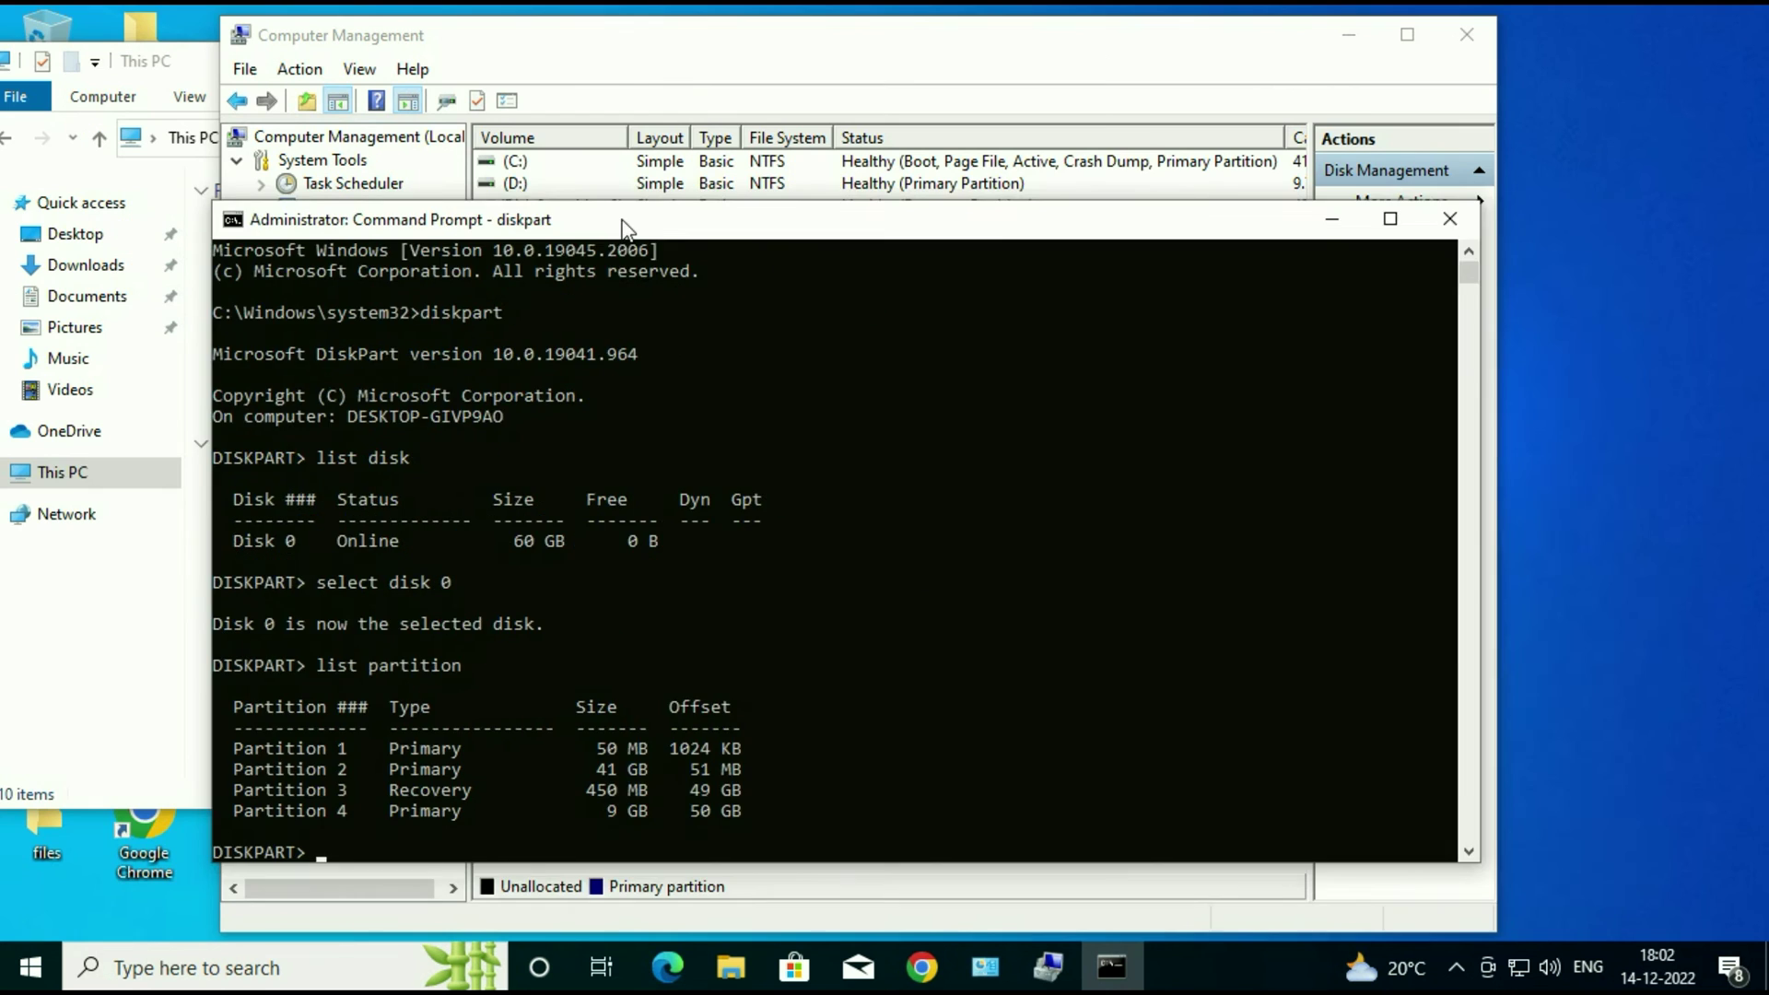
left_click_drag(617, 226, 1623, 718)
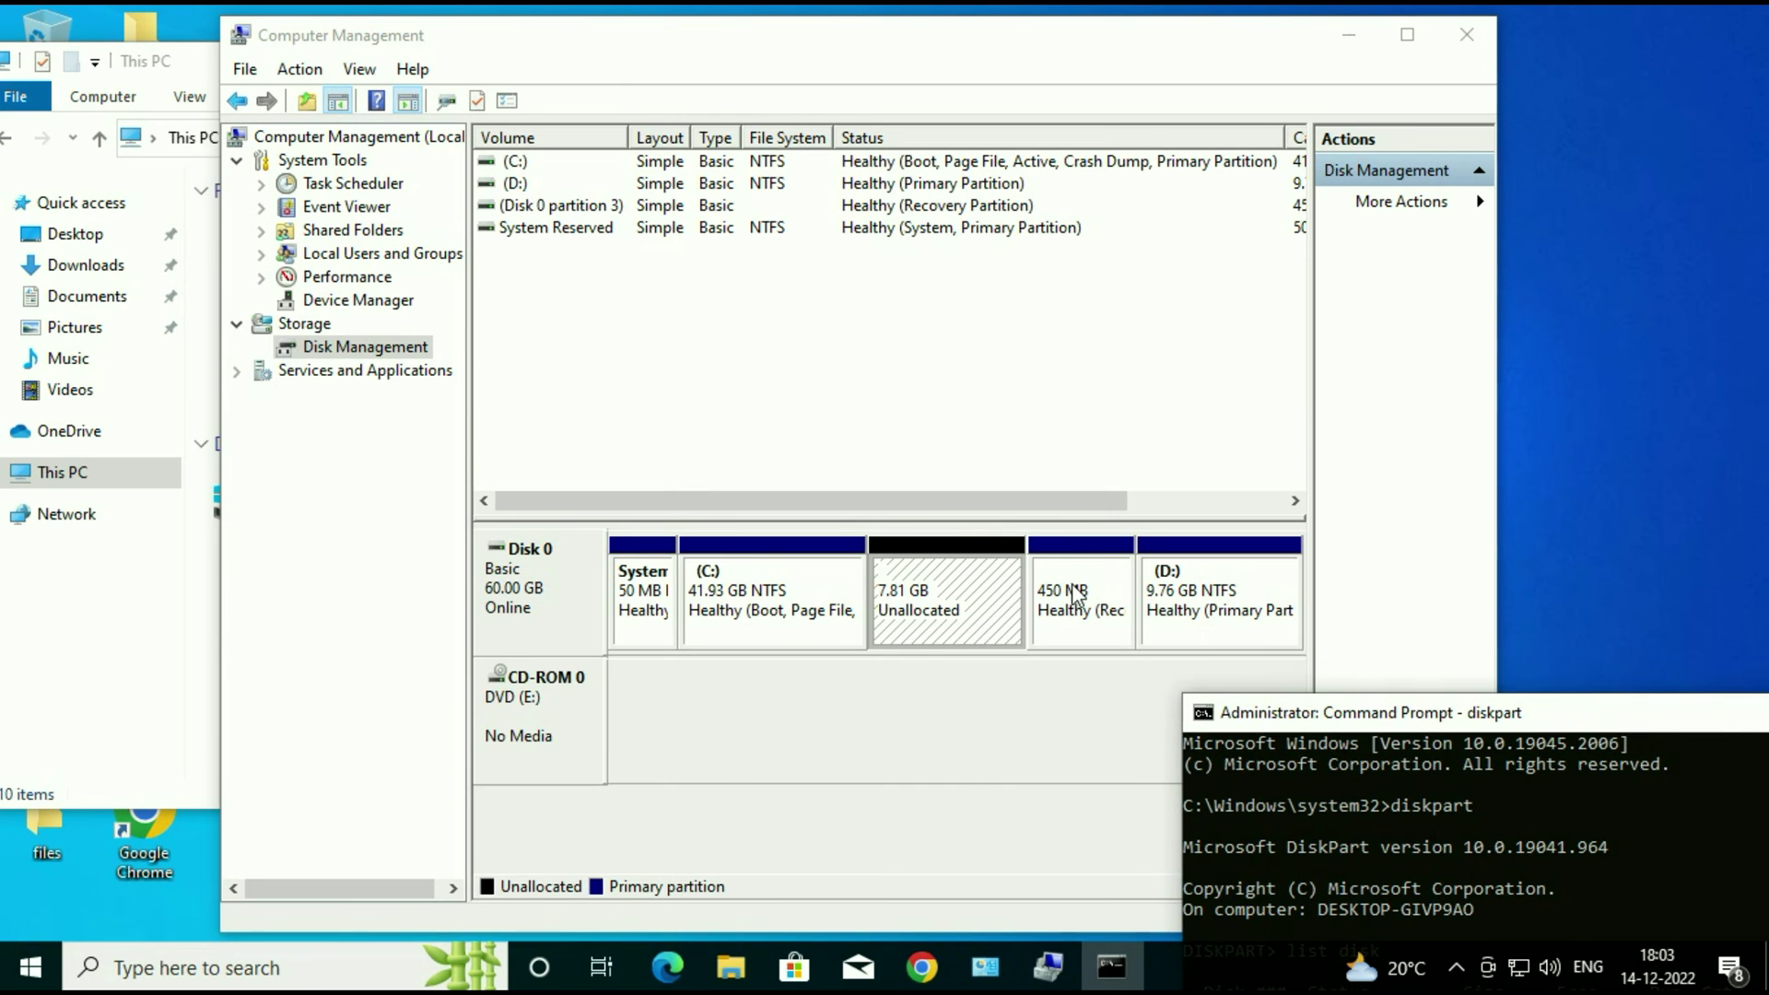
Check the 450 MB recovery partition in Disk Management, then maximize the console and mark the Partition 3 row.
left_click(1099, 617)
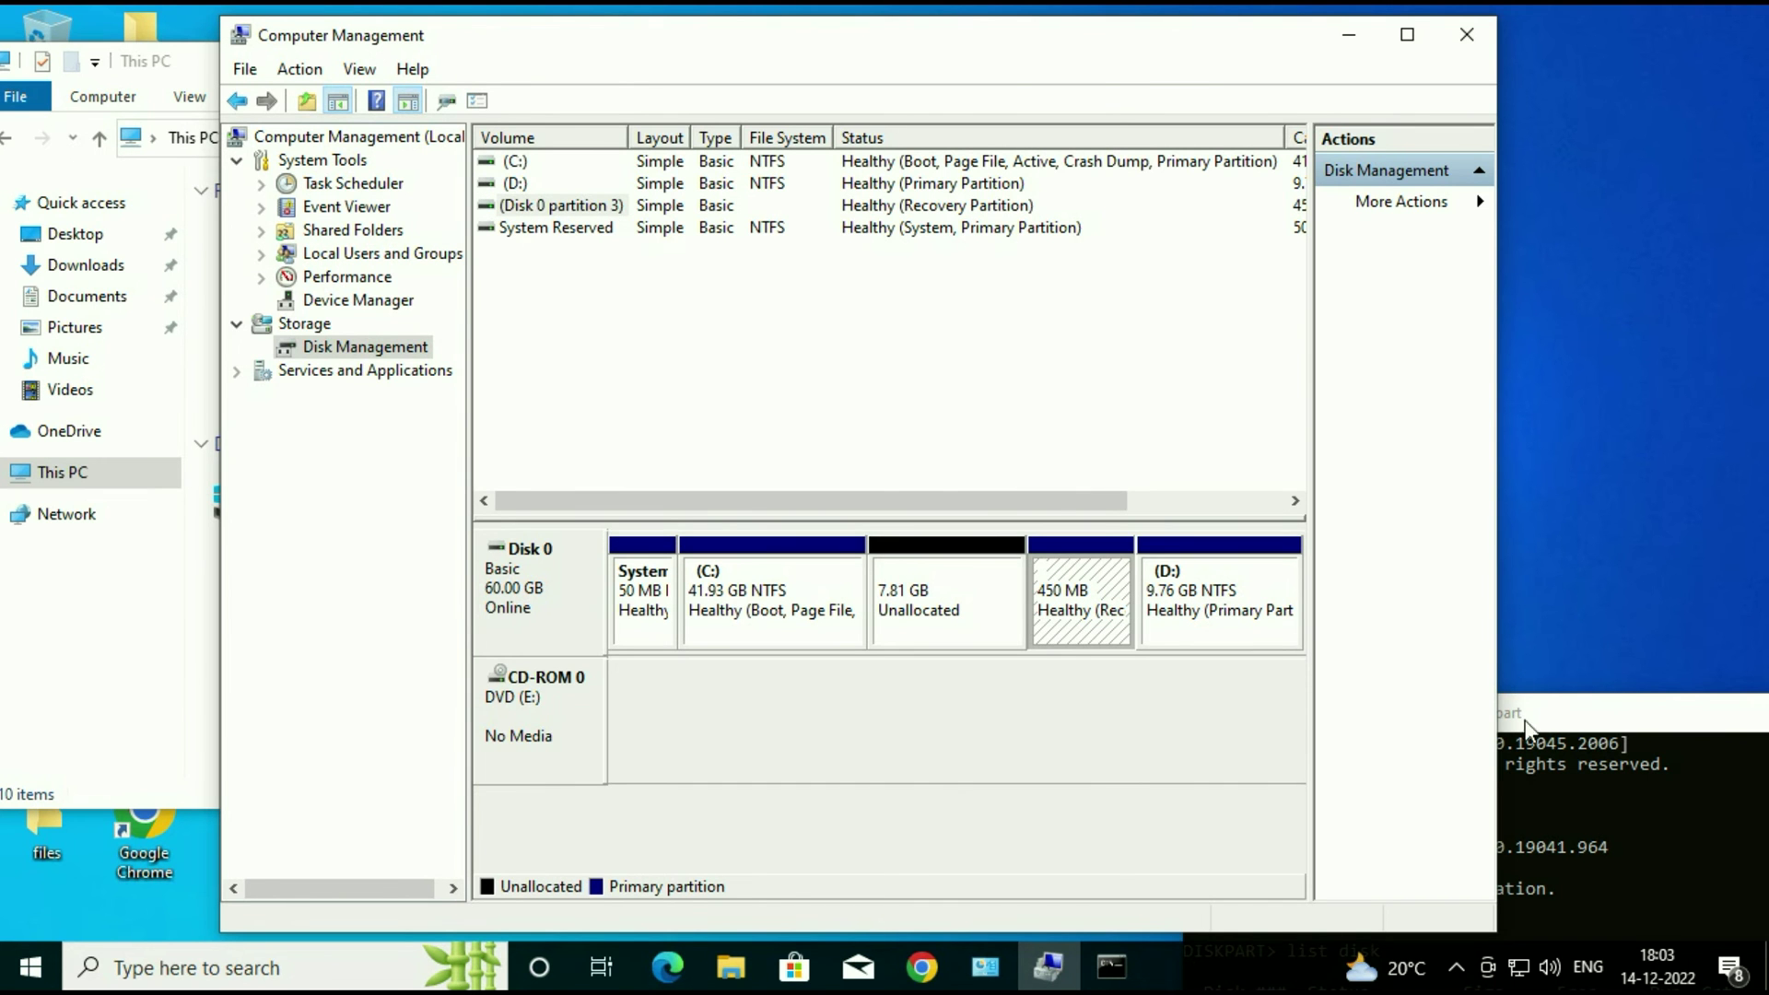
left_click_drag(1541, 723, 870, 174)
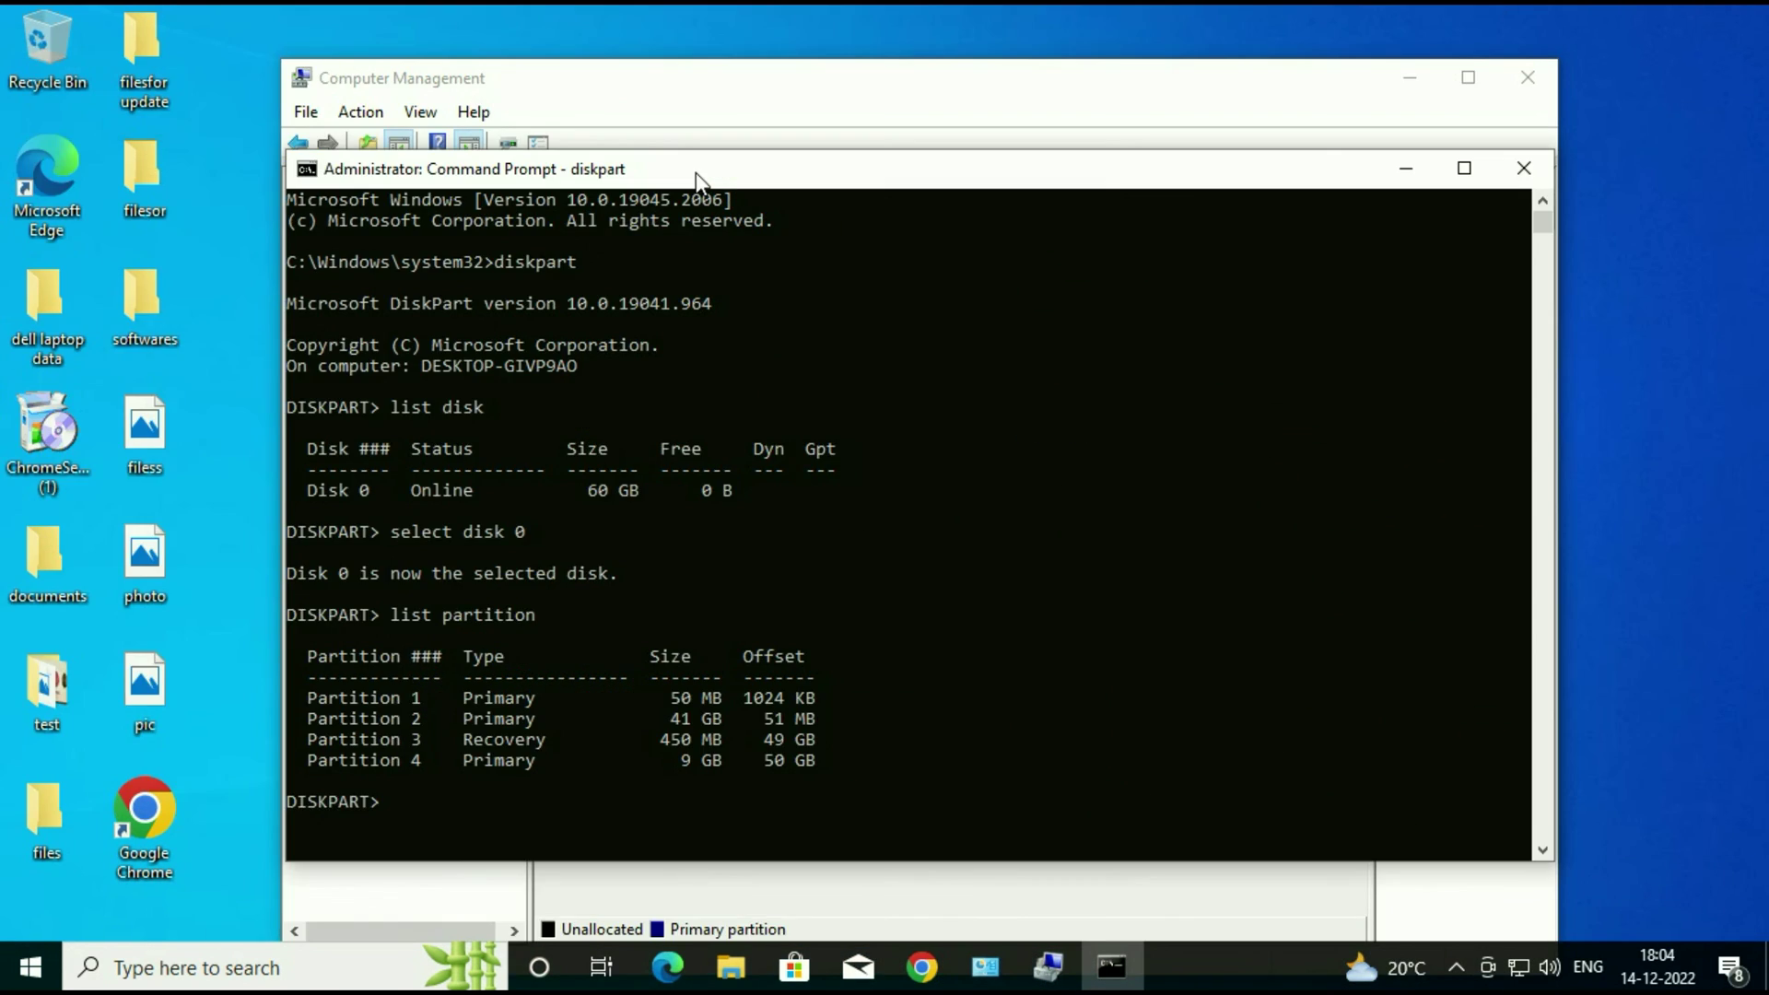
double_click(696, 170)
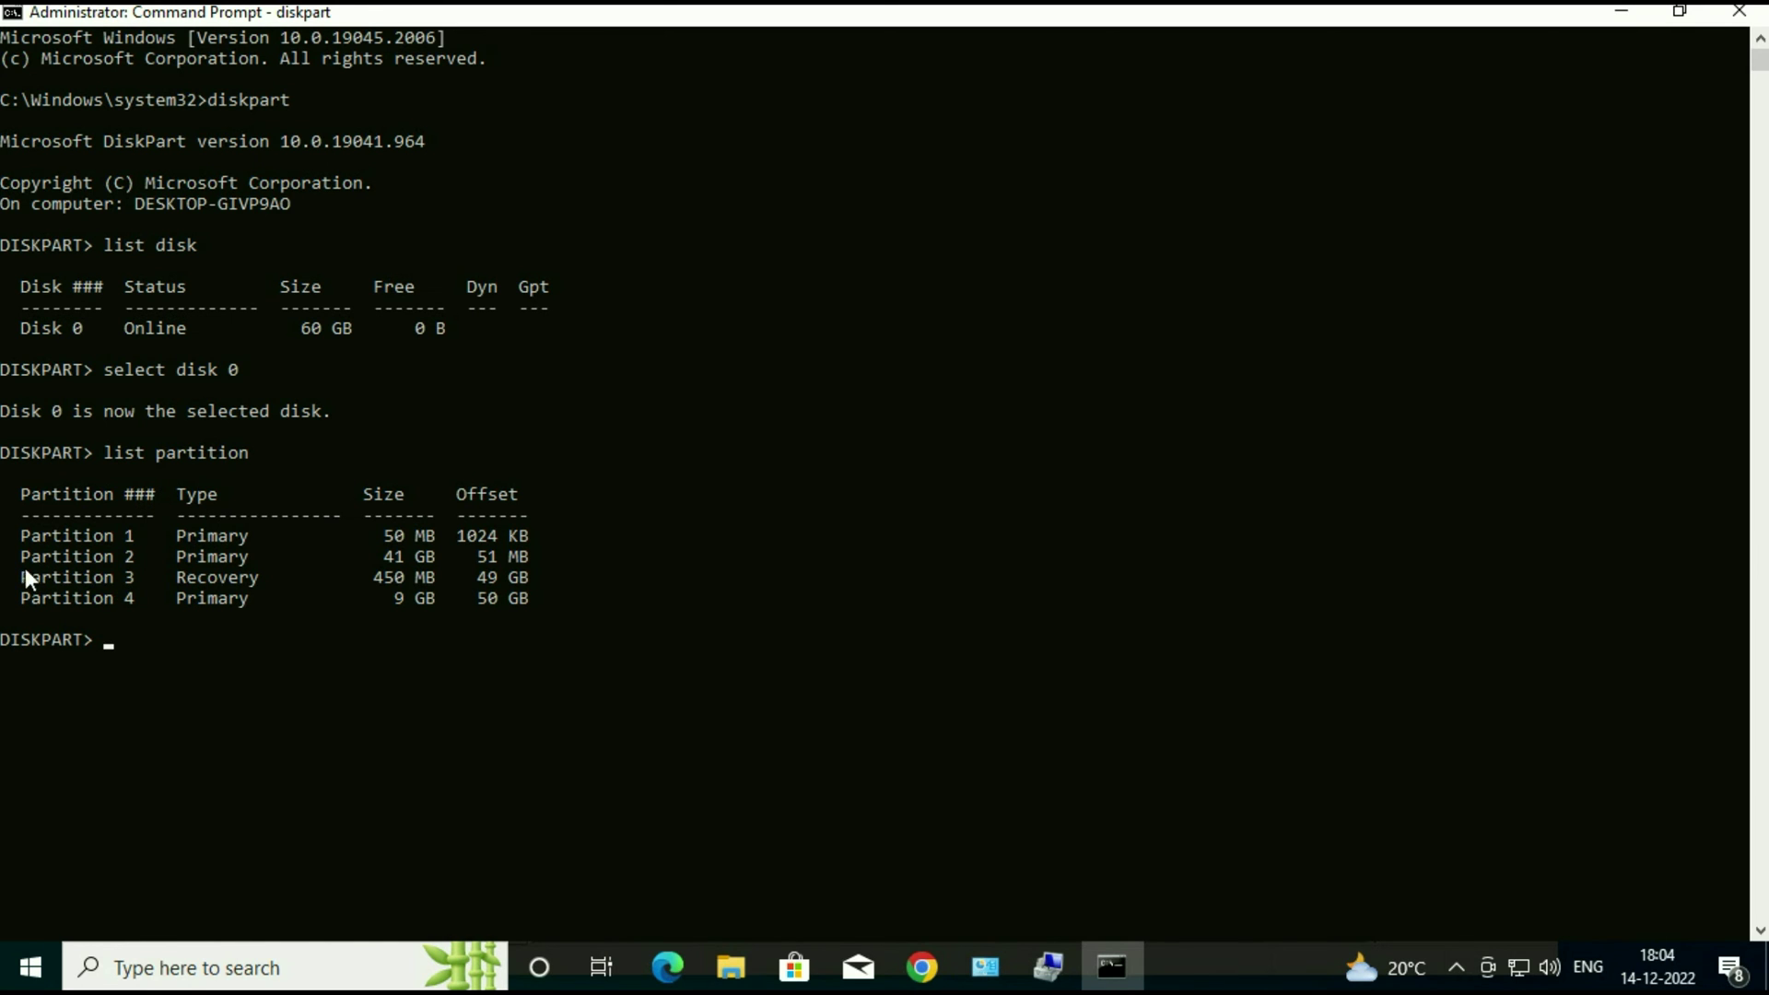
left_click_drag(25, 568, 269, 577)
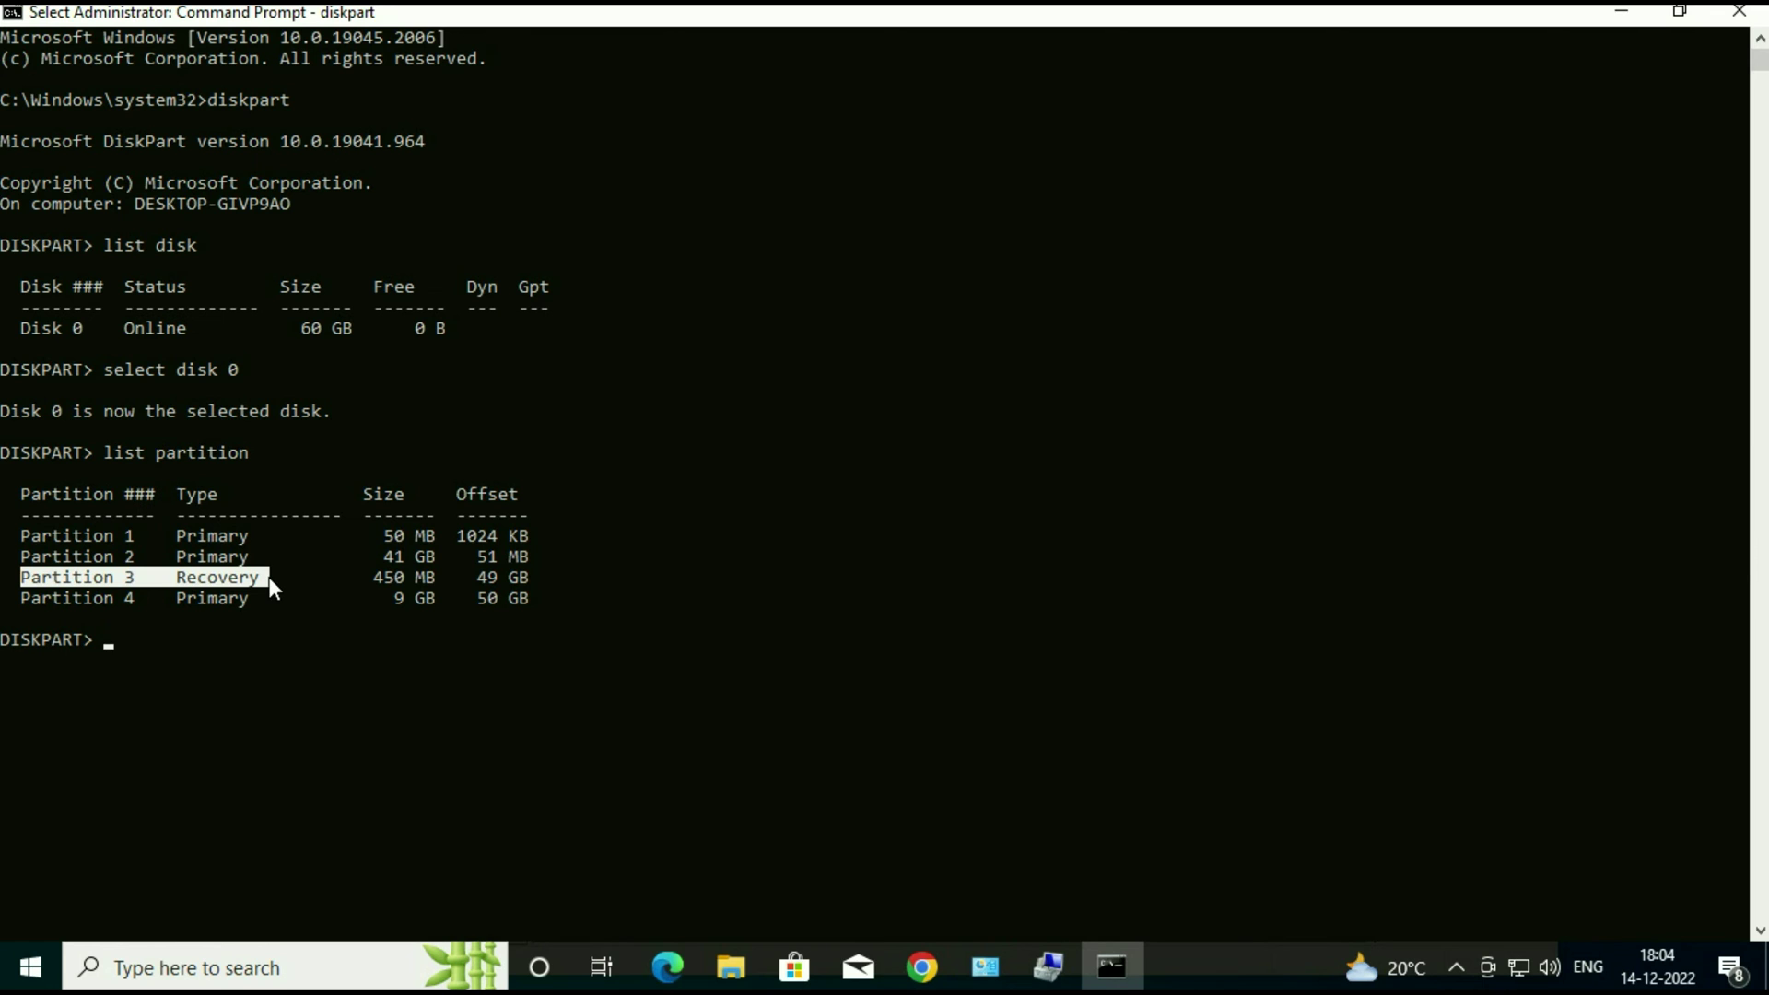
Select partition 3 and delete it with 'delete partition override'.
left_click(102, 643)
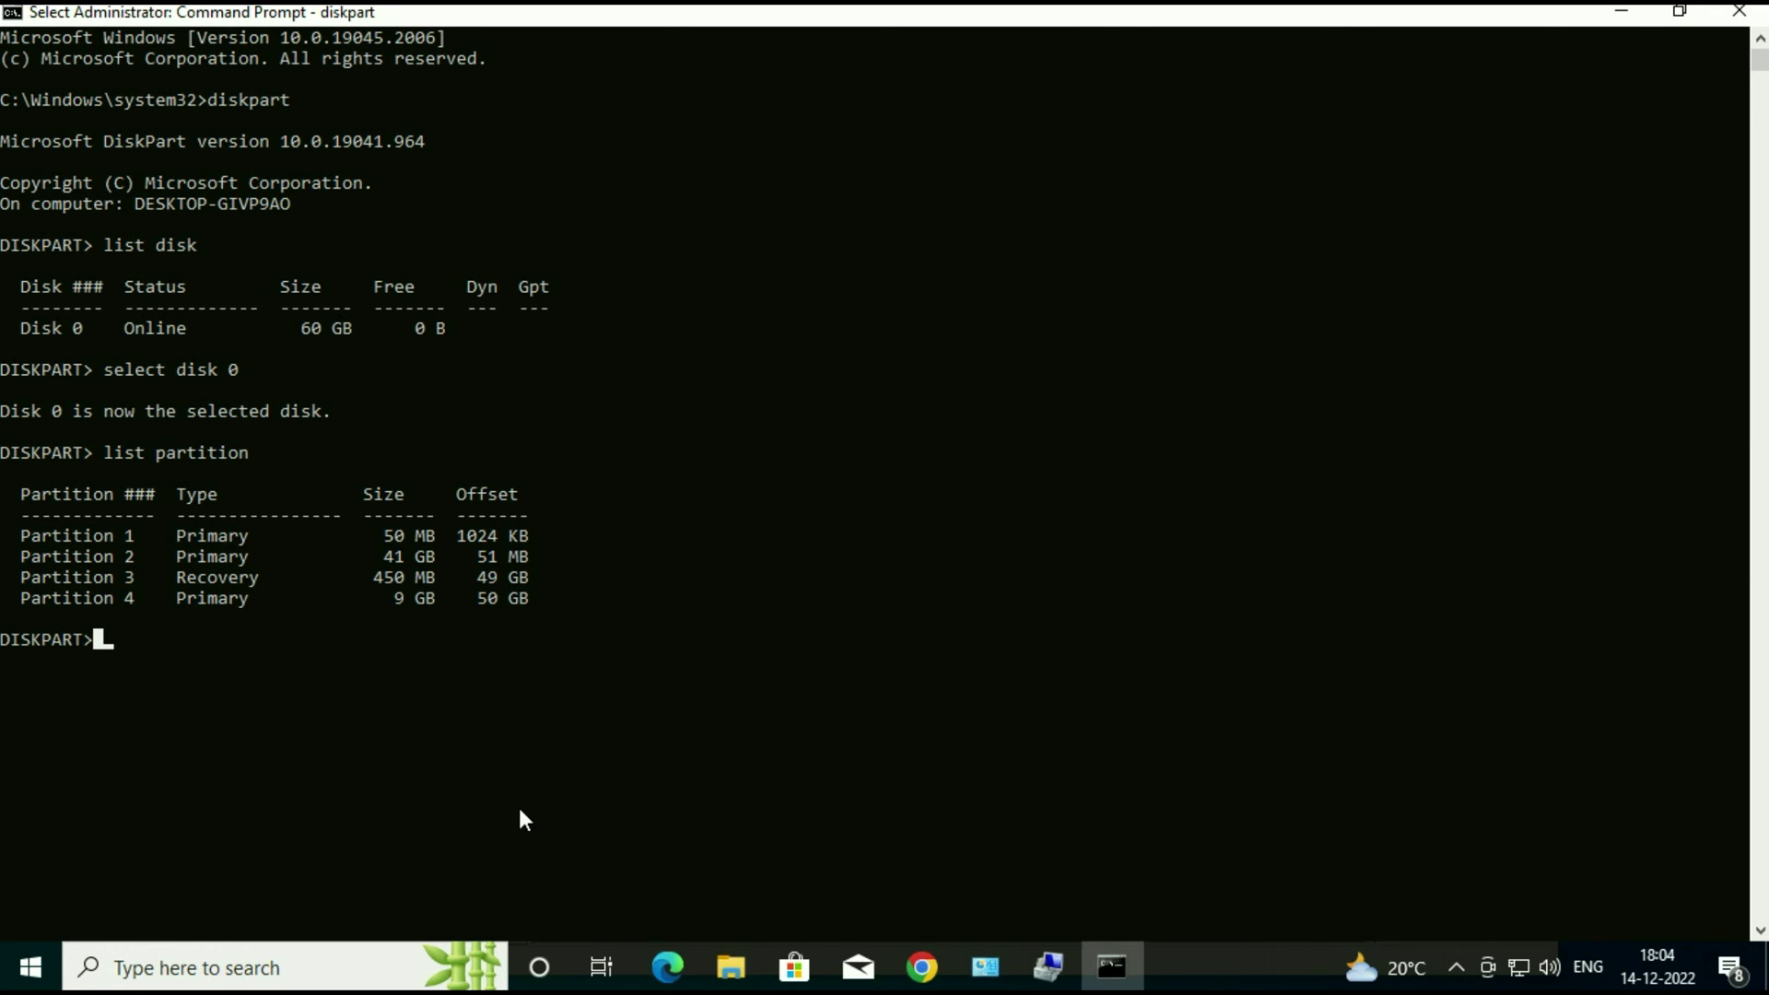
key("Escape")
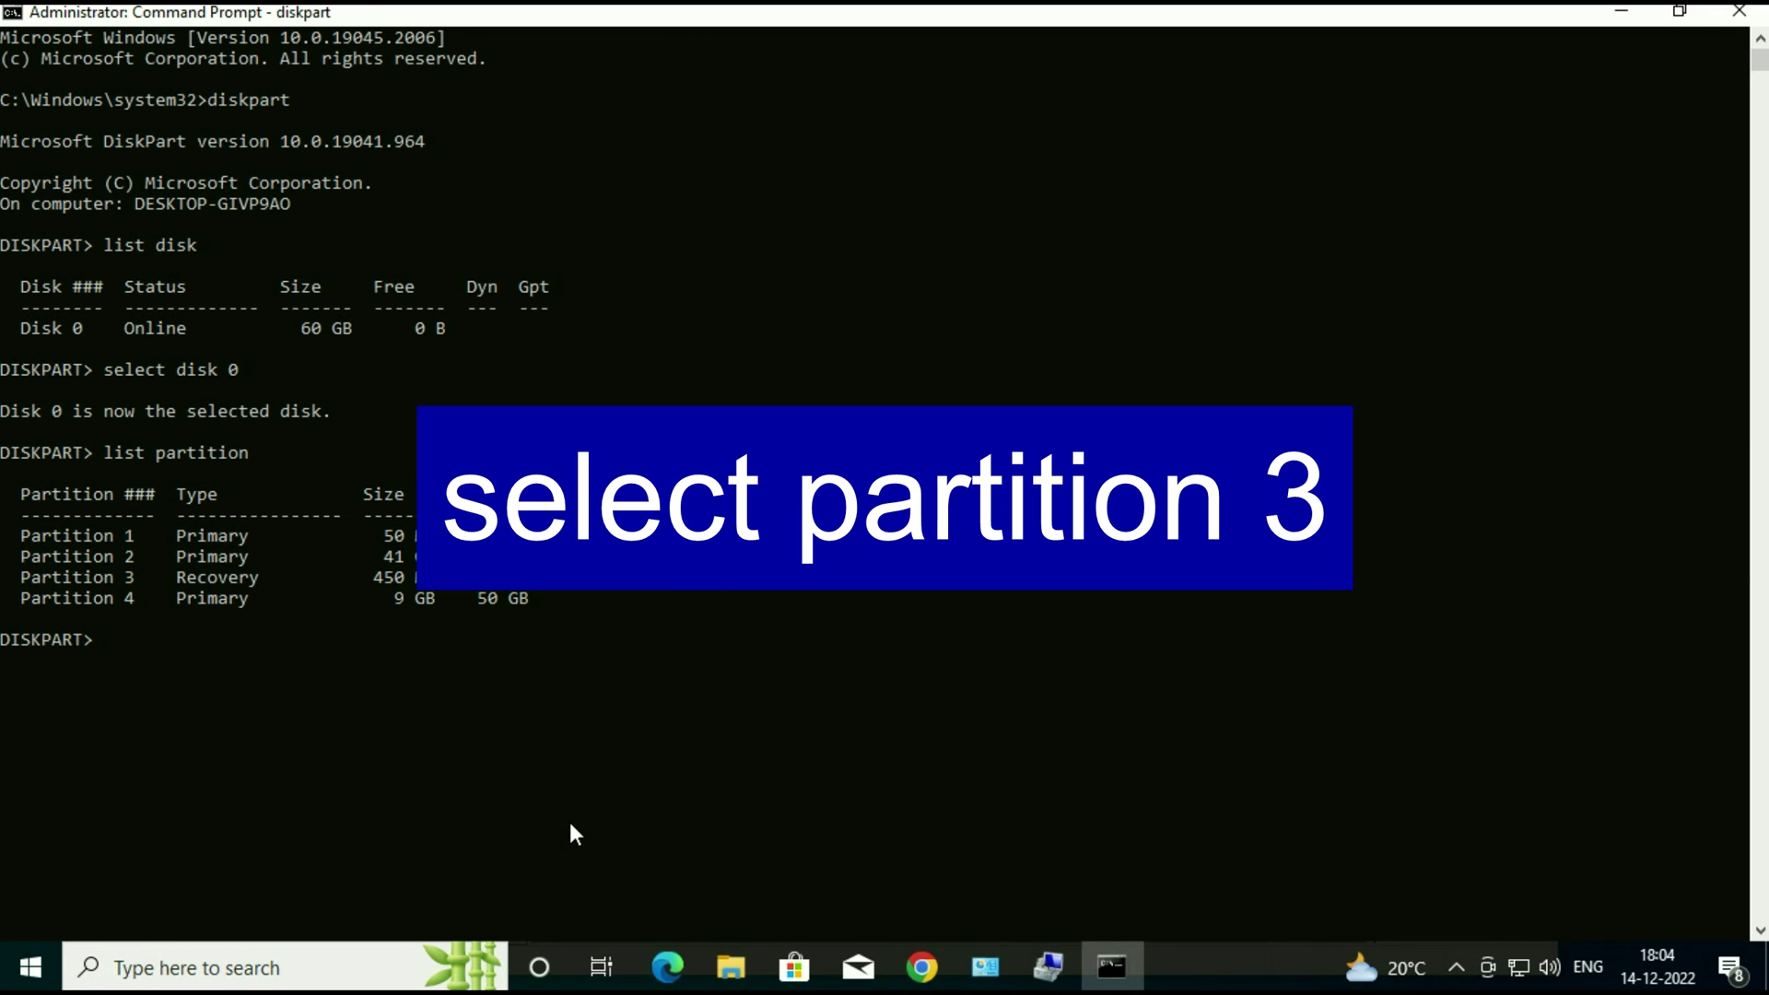
type("sele")
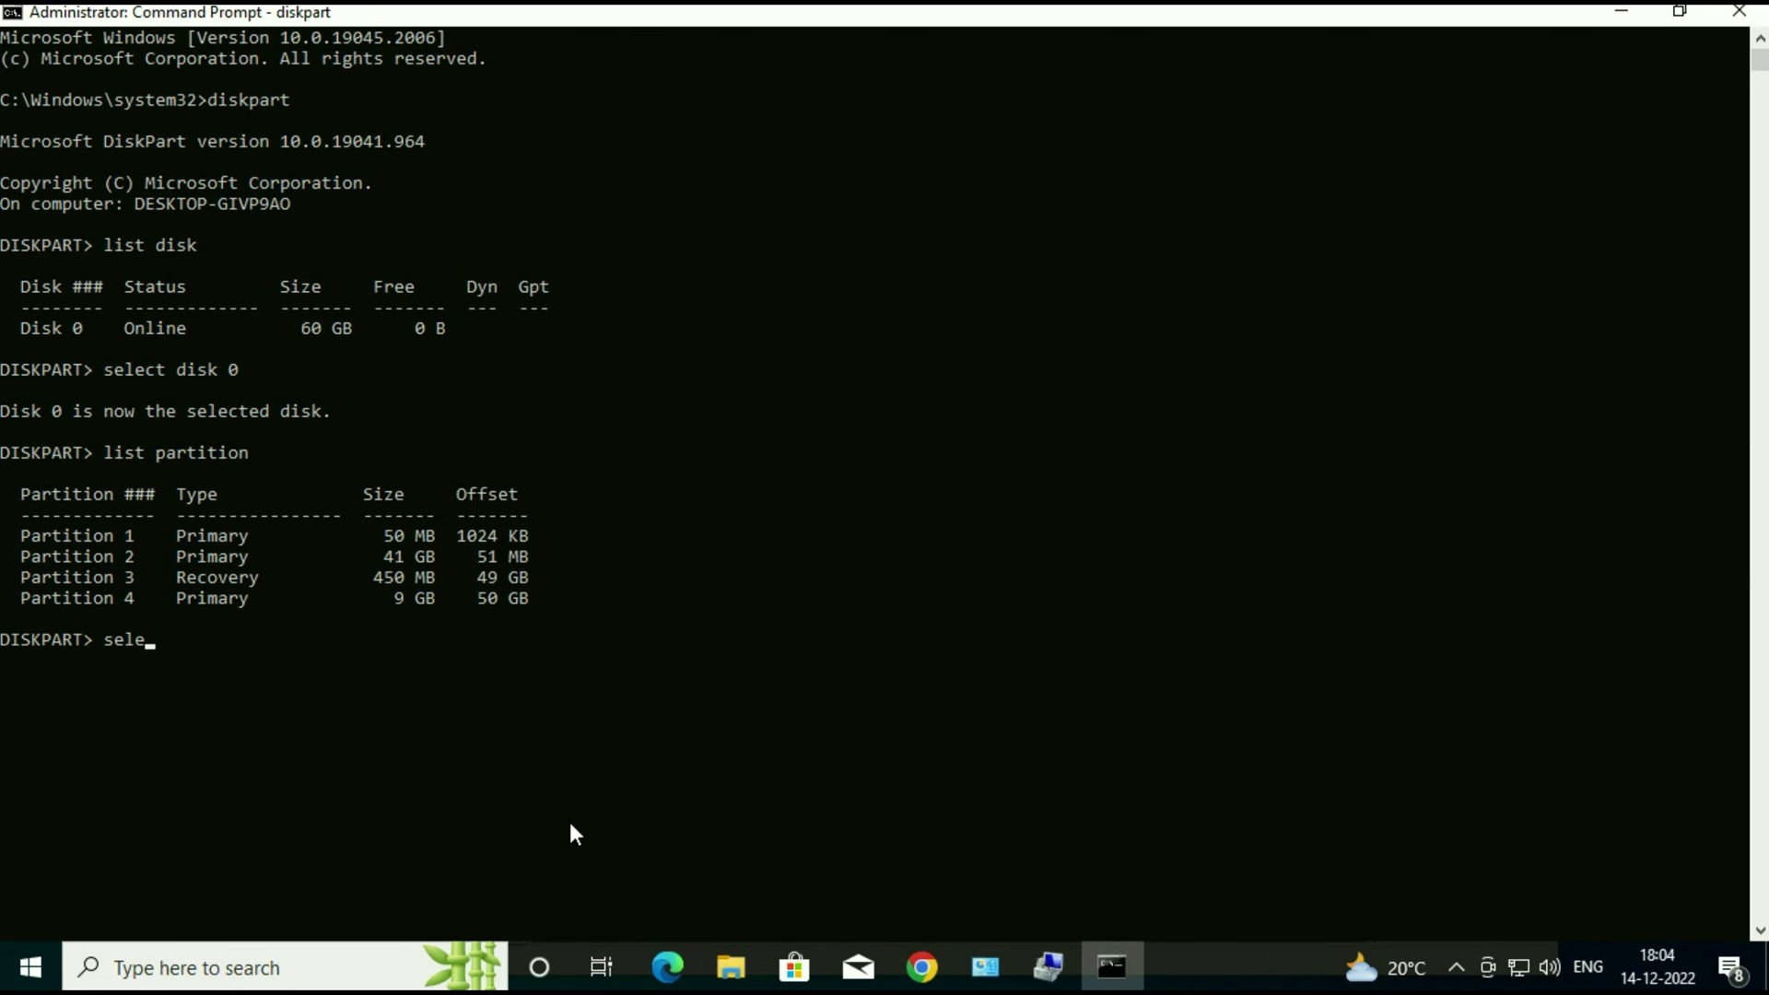
type("ct partition 3")
key("Return")
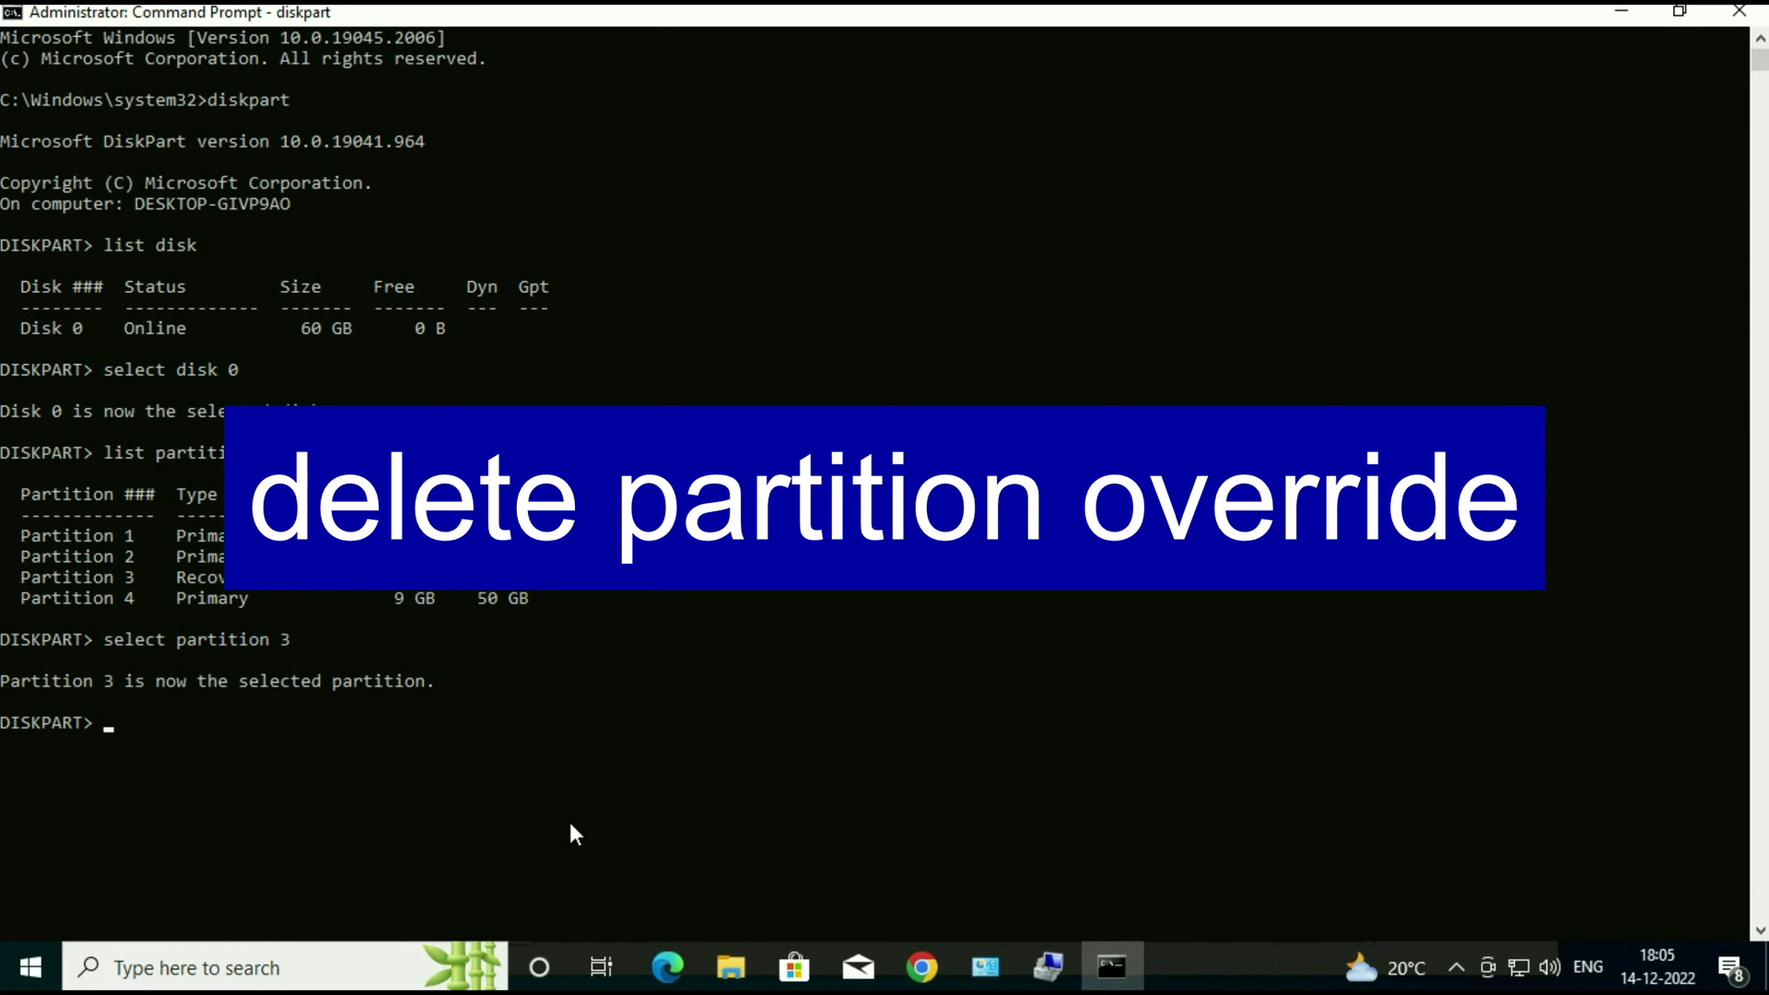
type("dele")
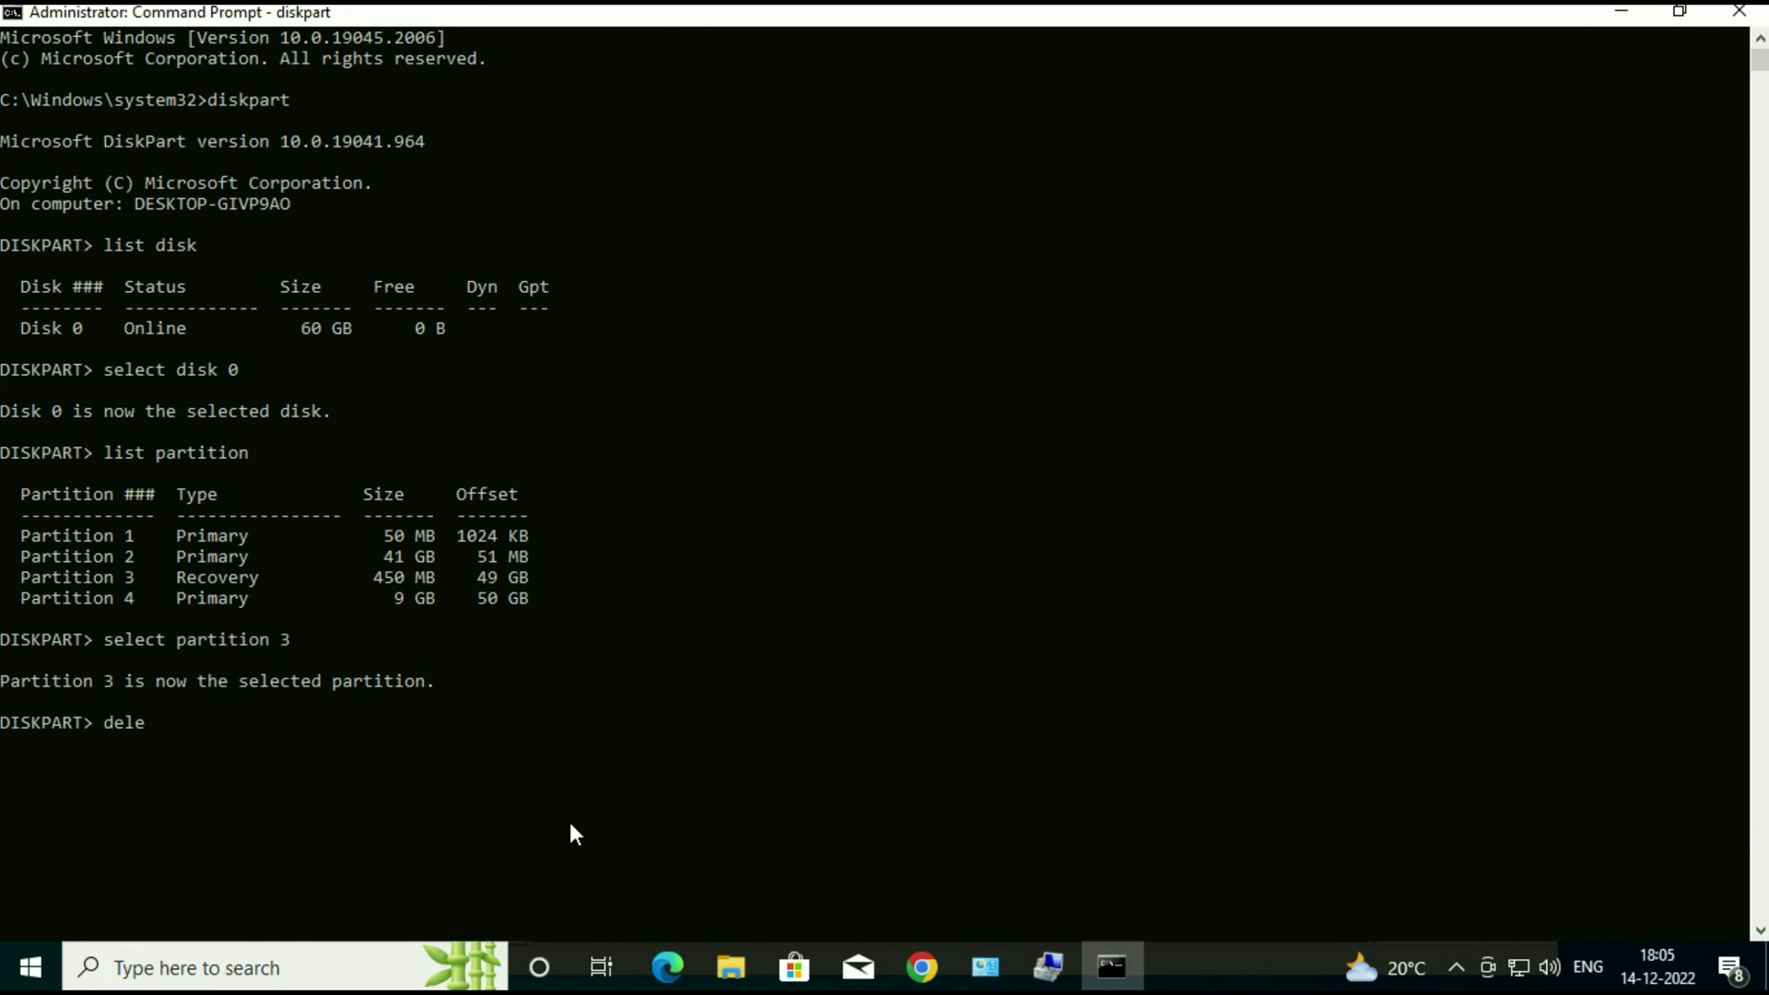
type("te partition override")
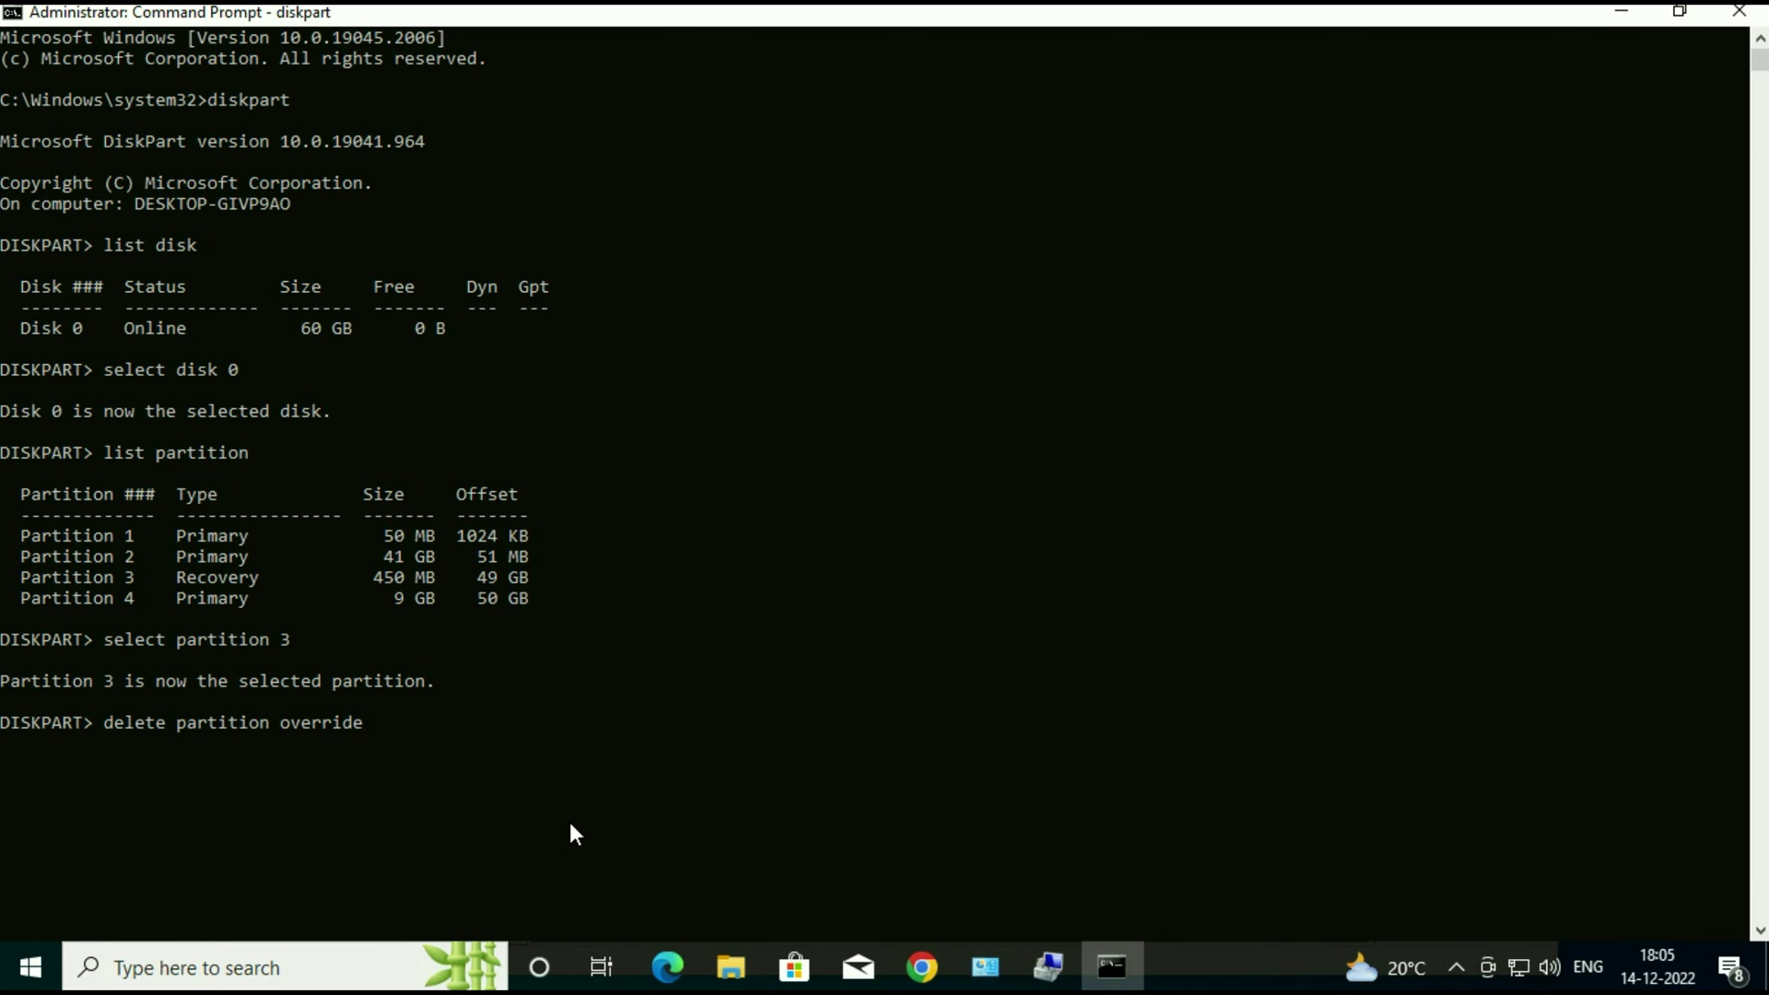
key("Return")
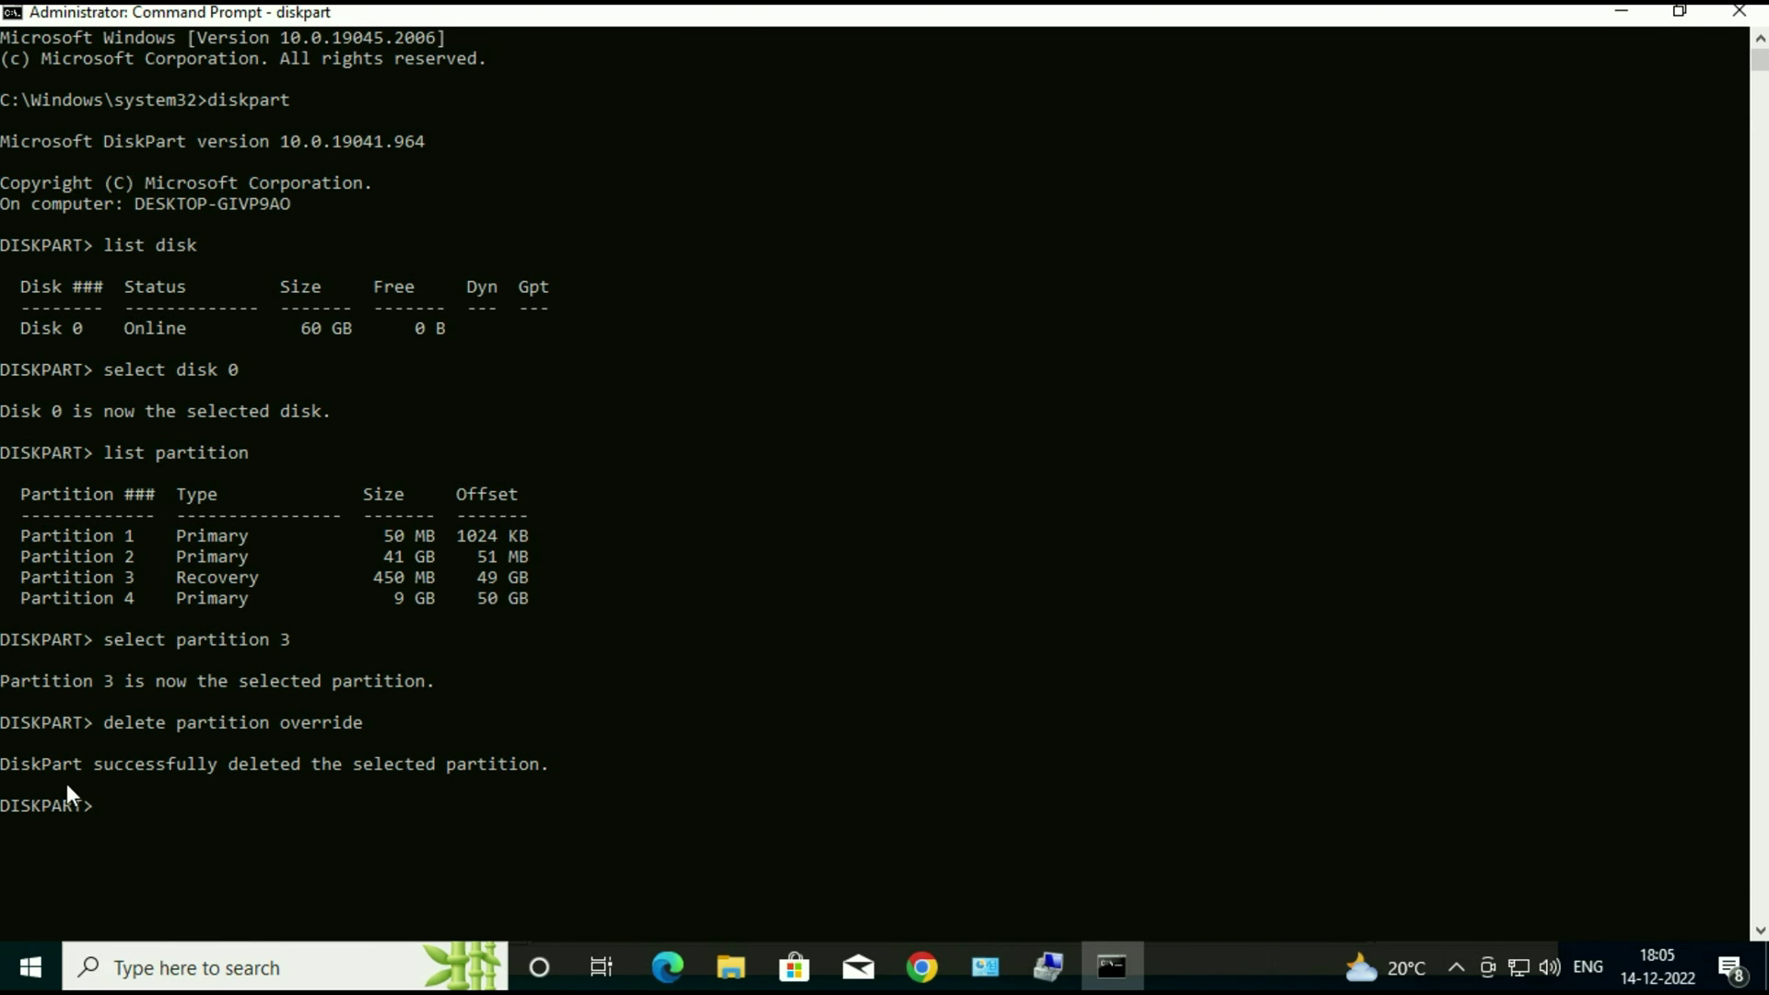
Exit DiskPart and close the Command Prompt window.
type("exit")
key("Return")
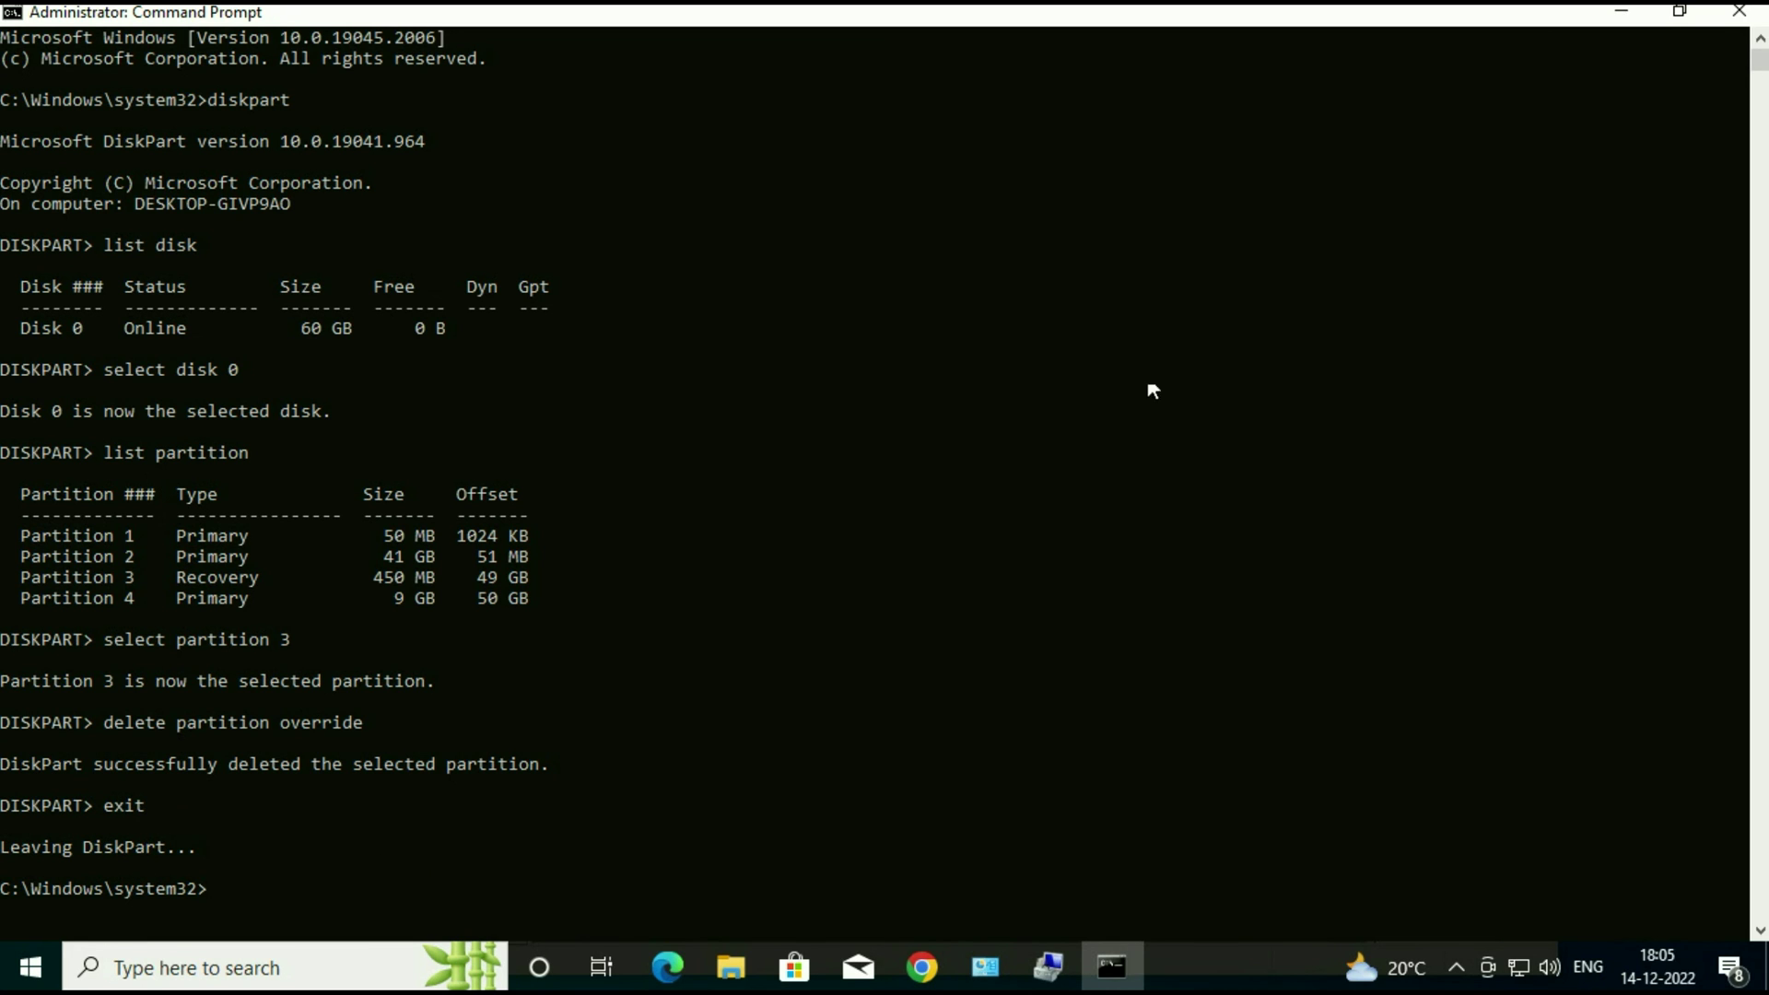
type("exit")
key("Return")
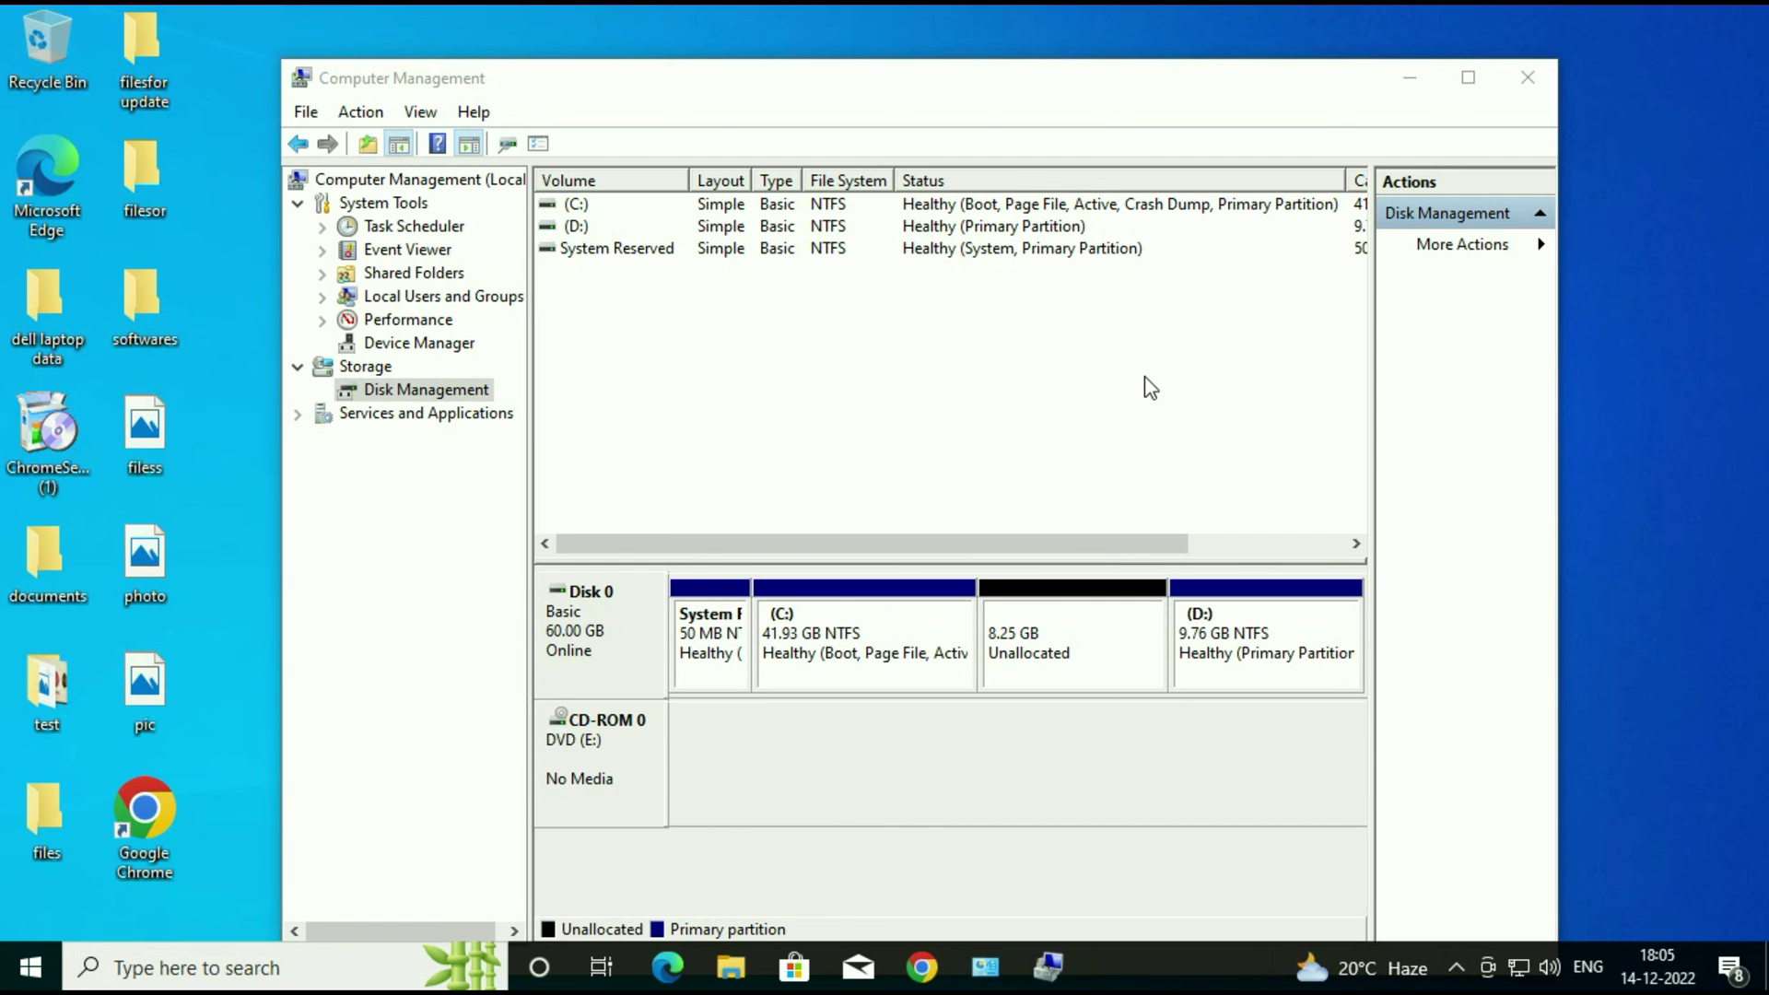
Create an 8450 MB NTFS simple volume with drive letter F on the unallocated space.
double_click(1003, 92)
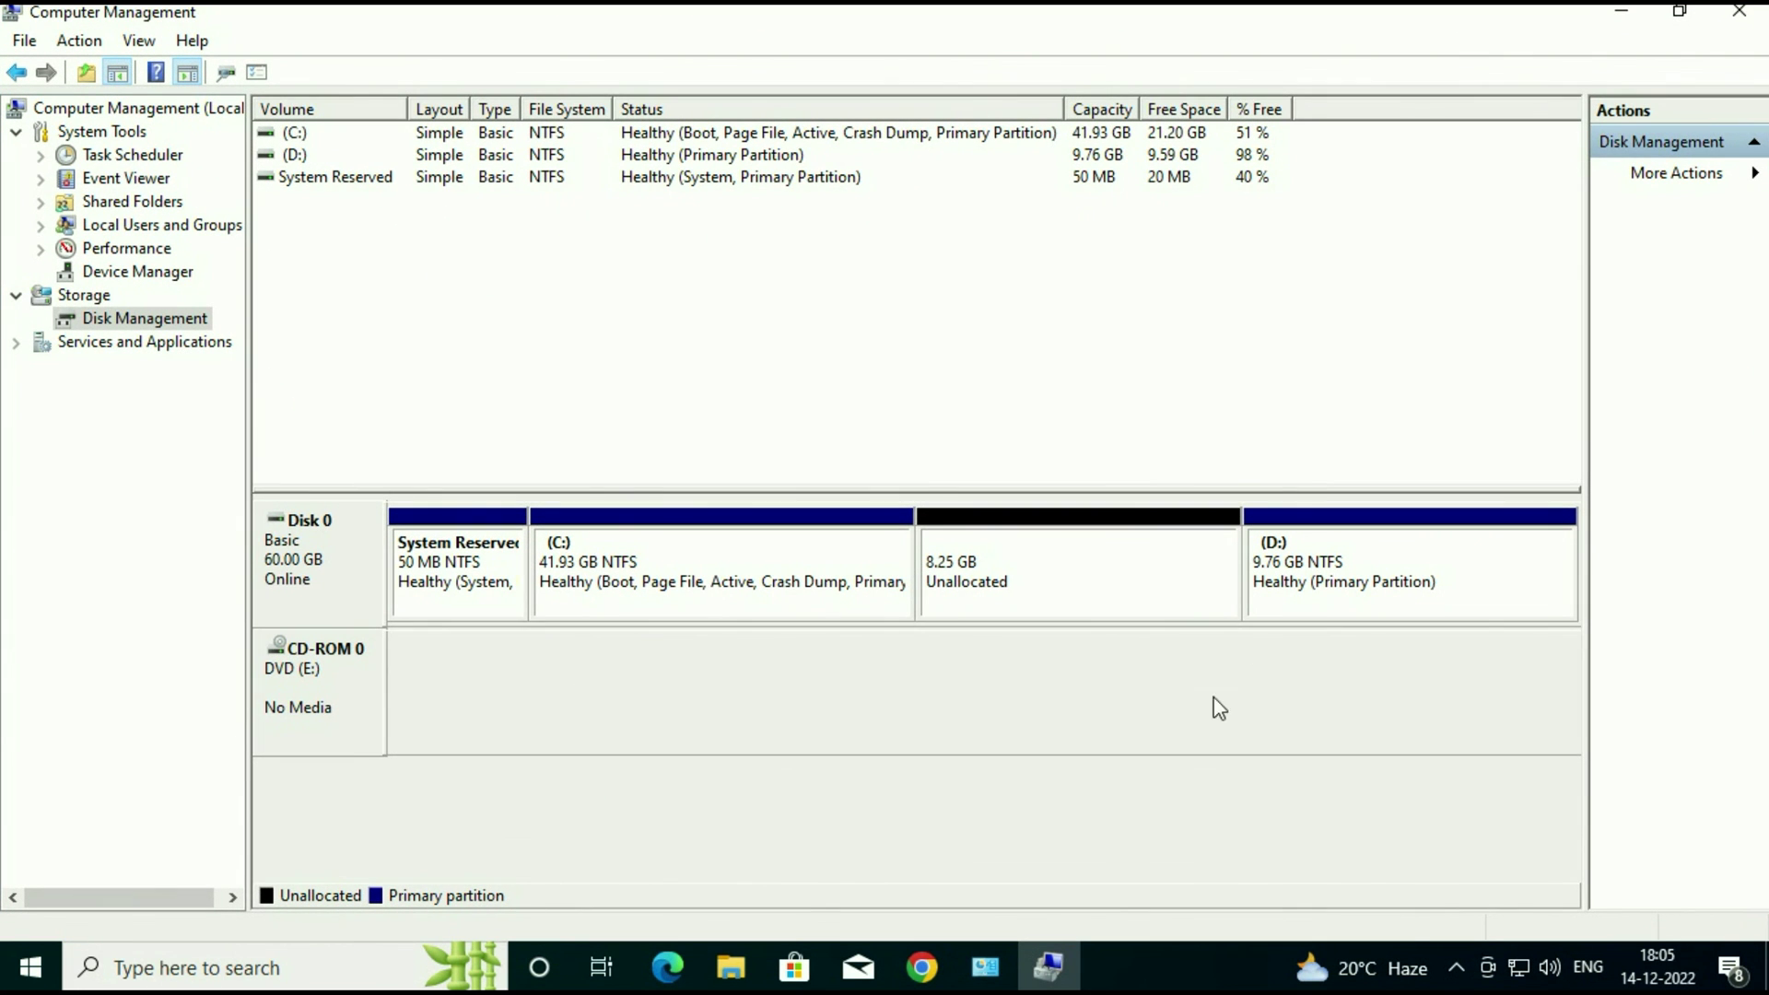
right_click(1024, 578)
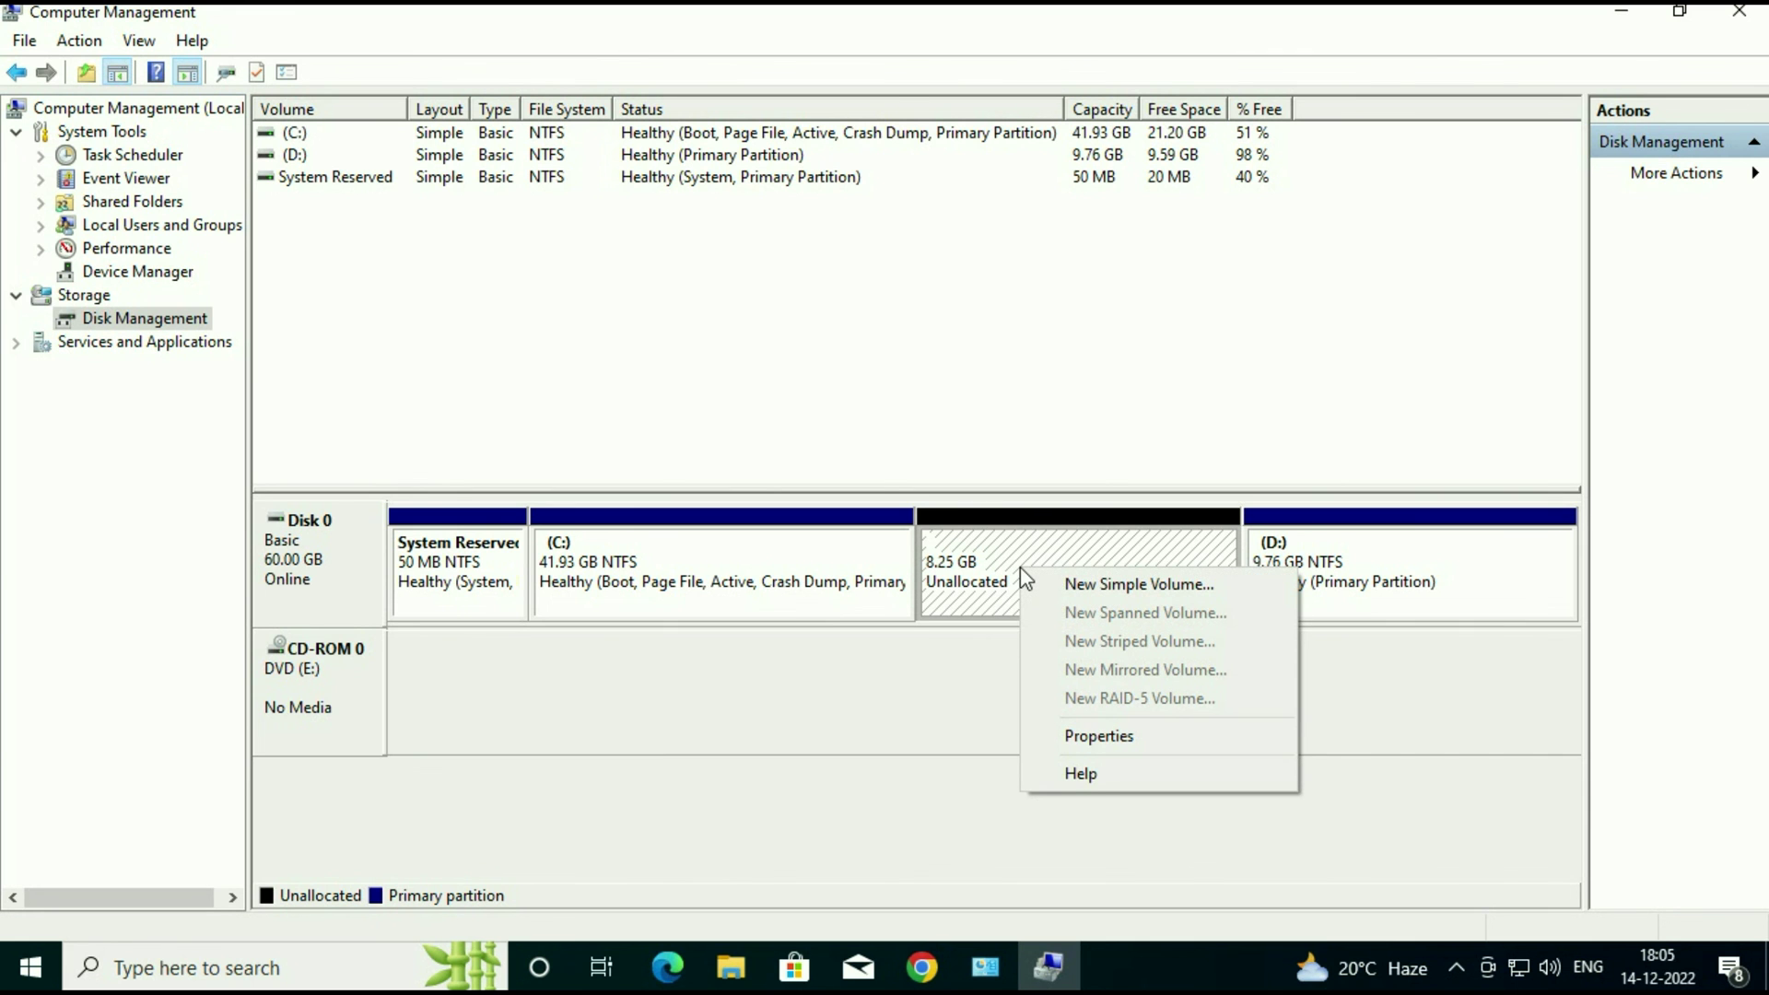
left_click(1087, 586)
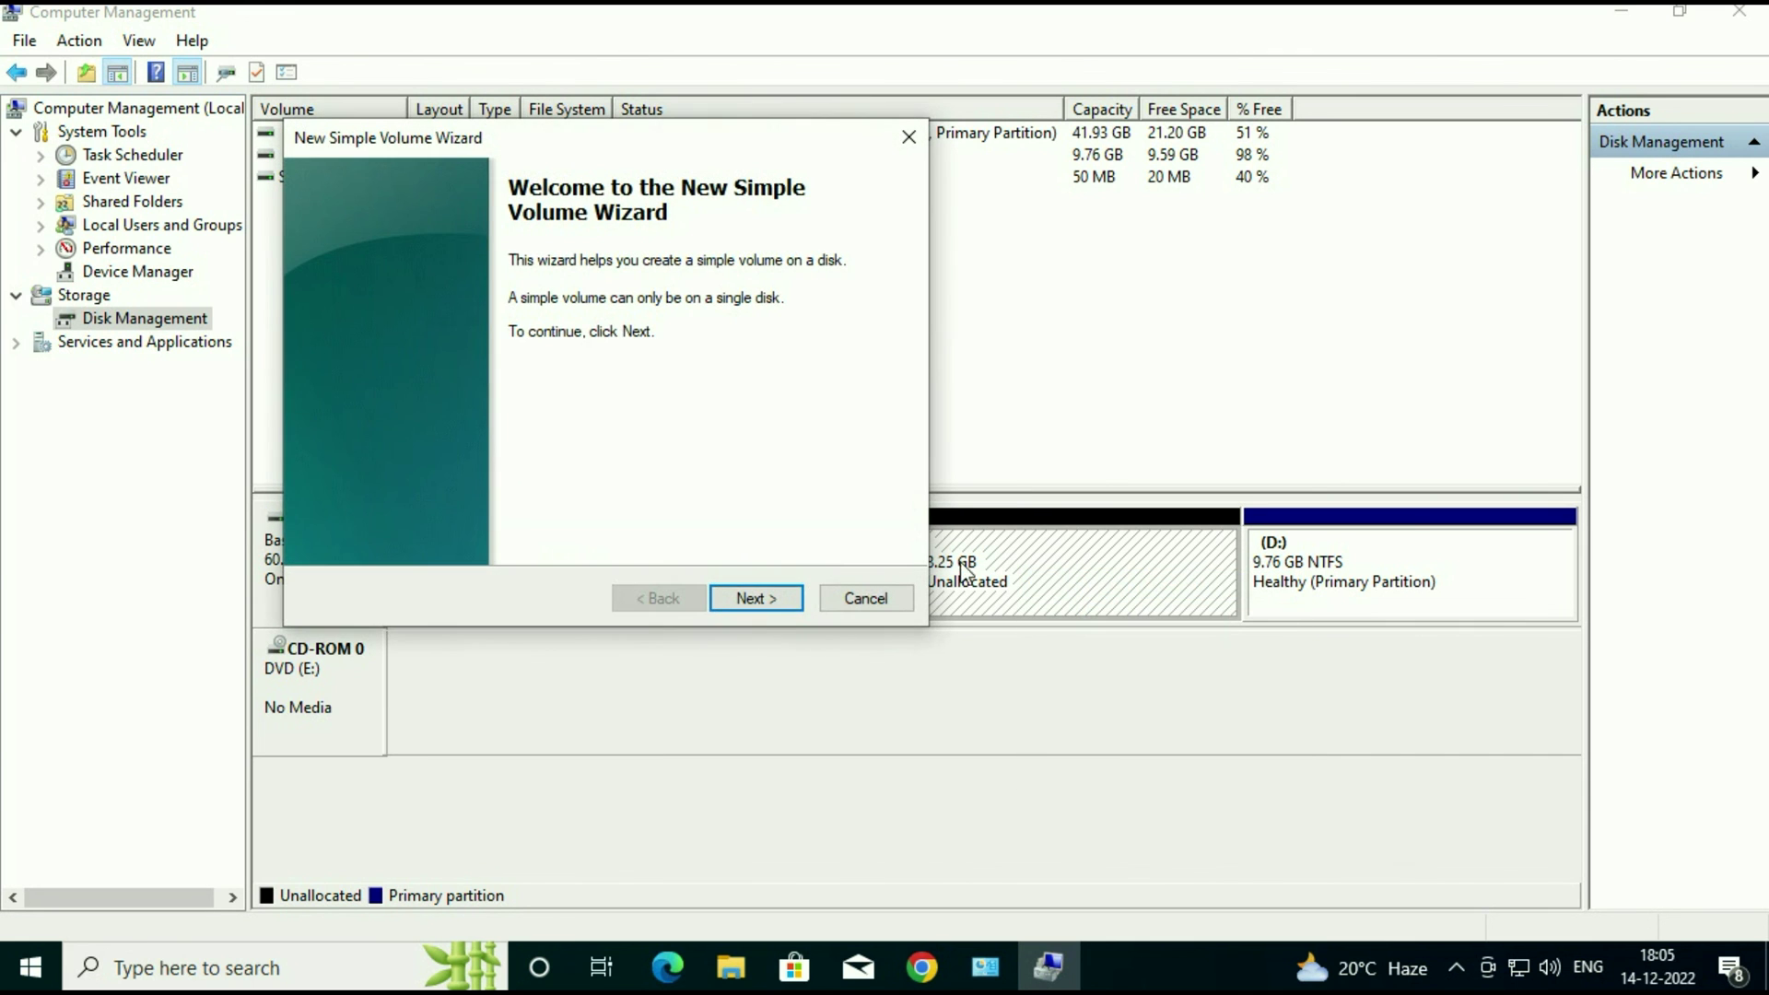
left_click(788, 598)
left_click(783, 599)
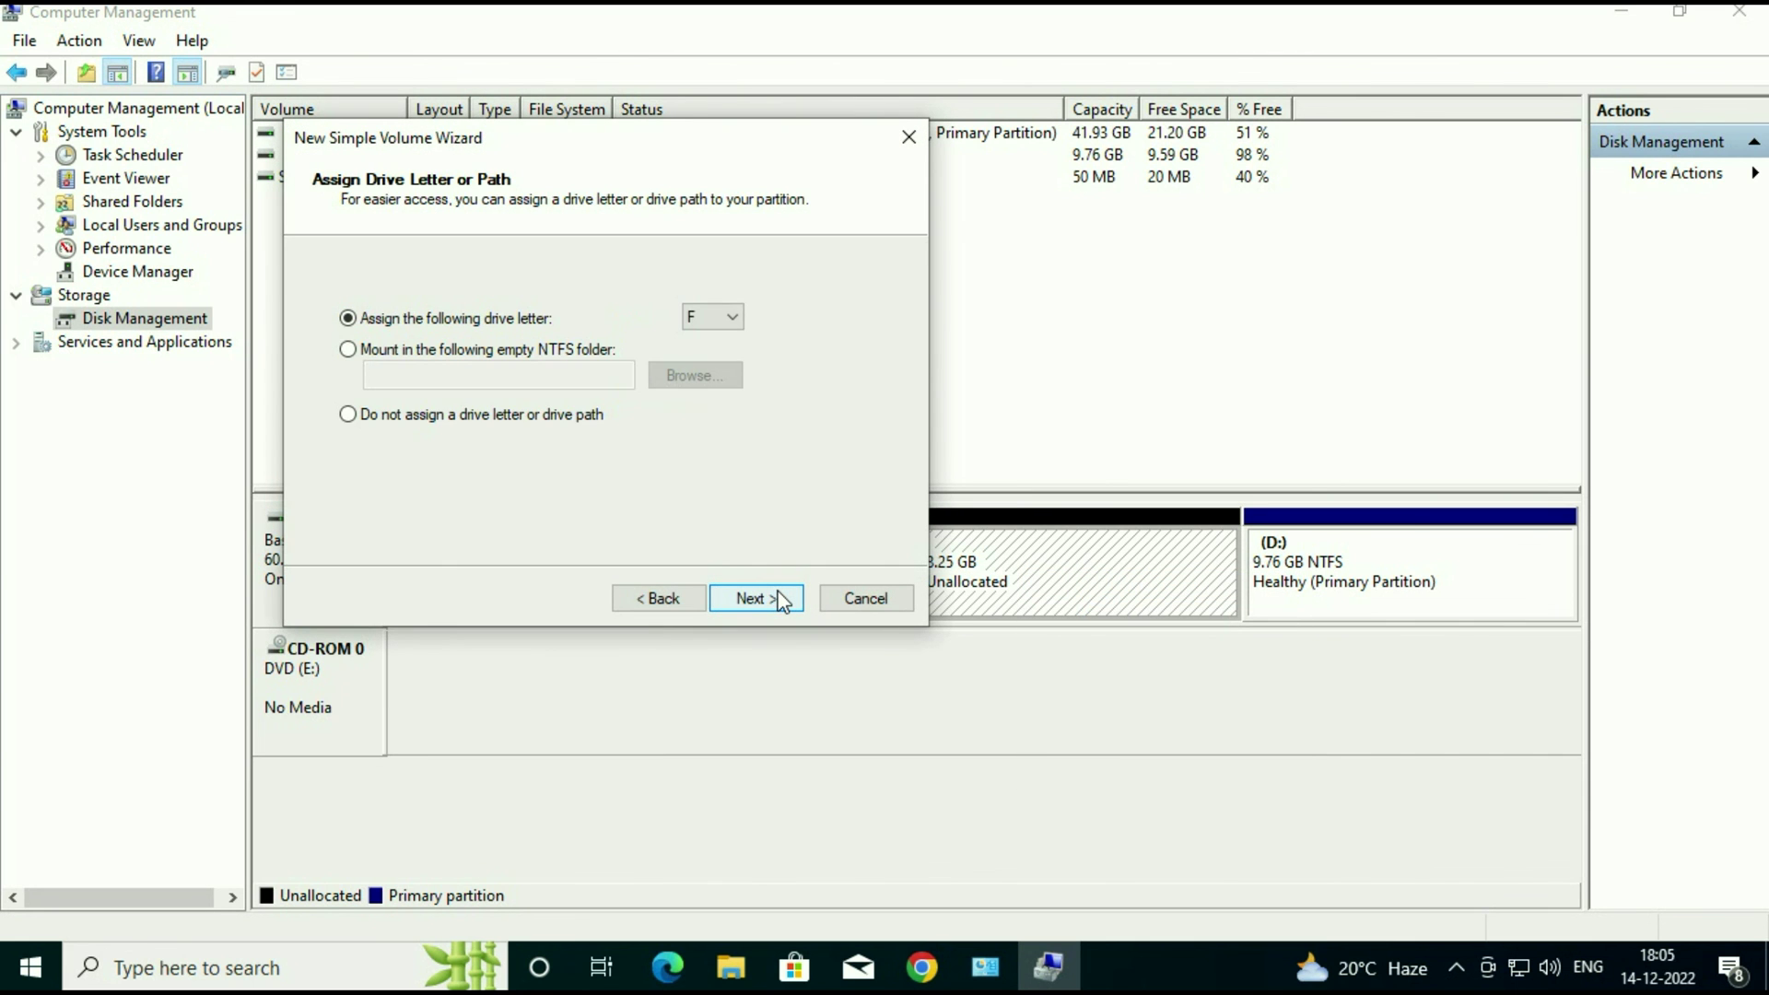
left_click(782, 600)
left_click(782, 601)
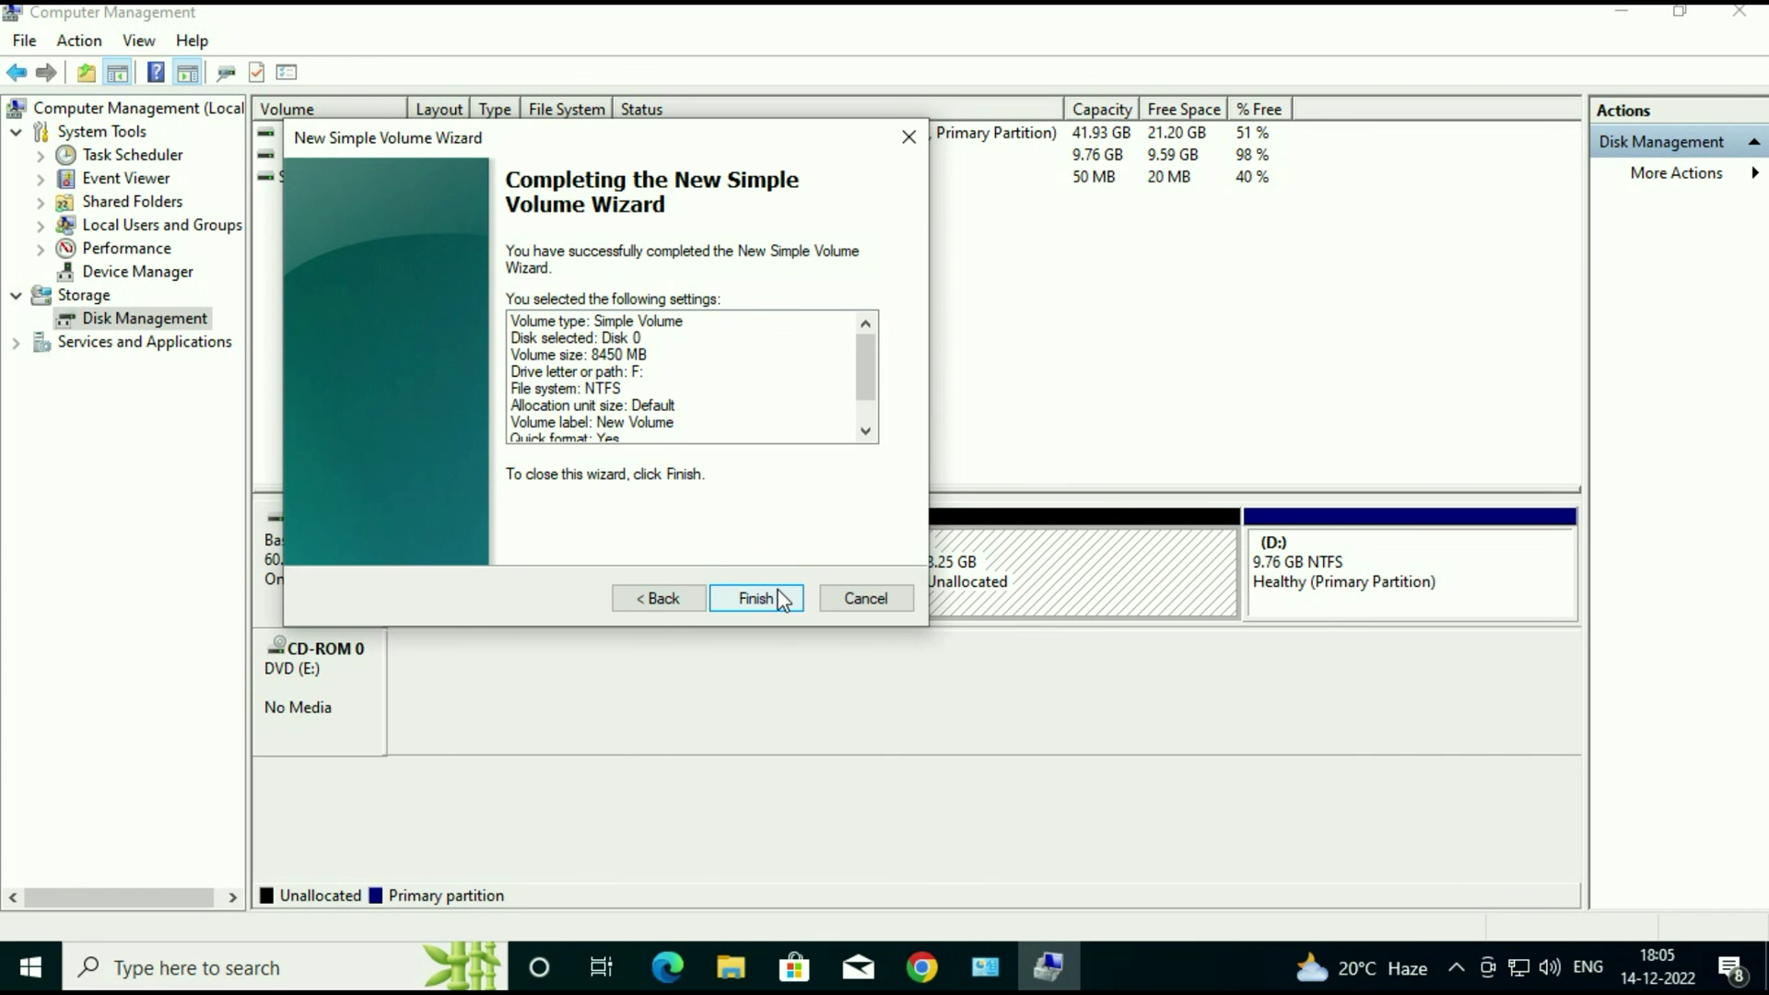
left_click(756, 597)
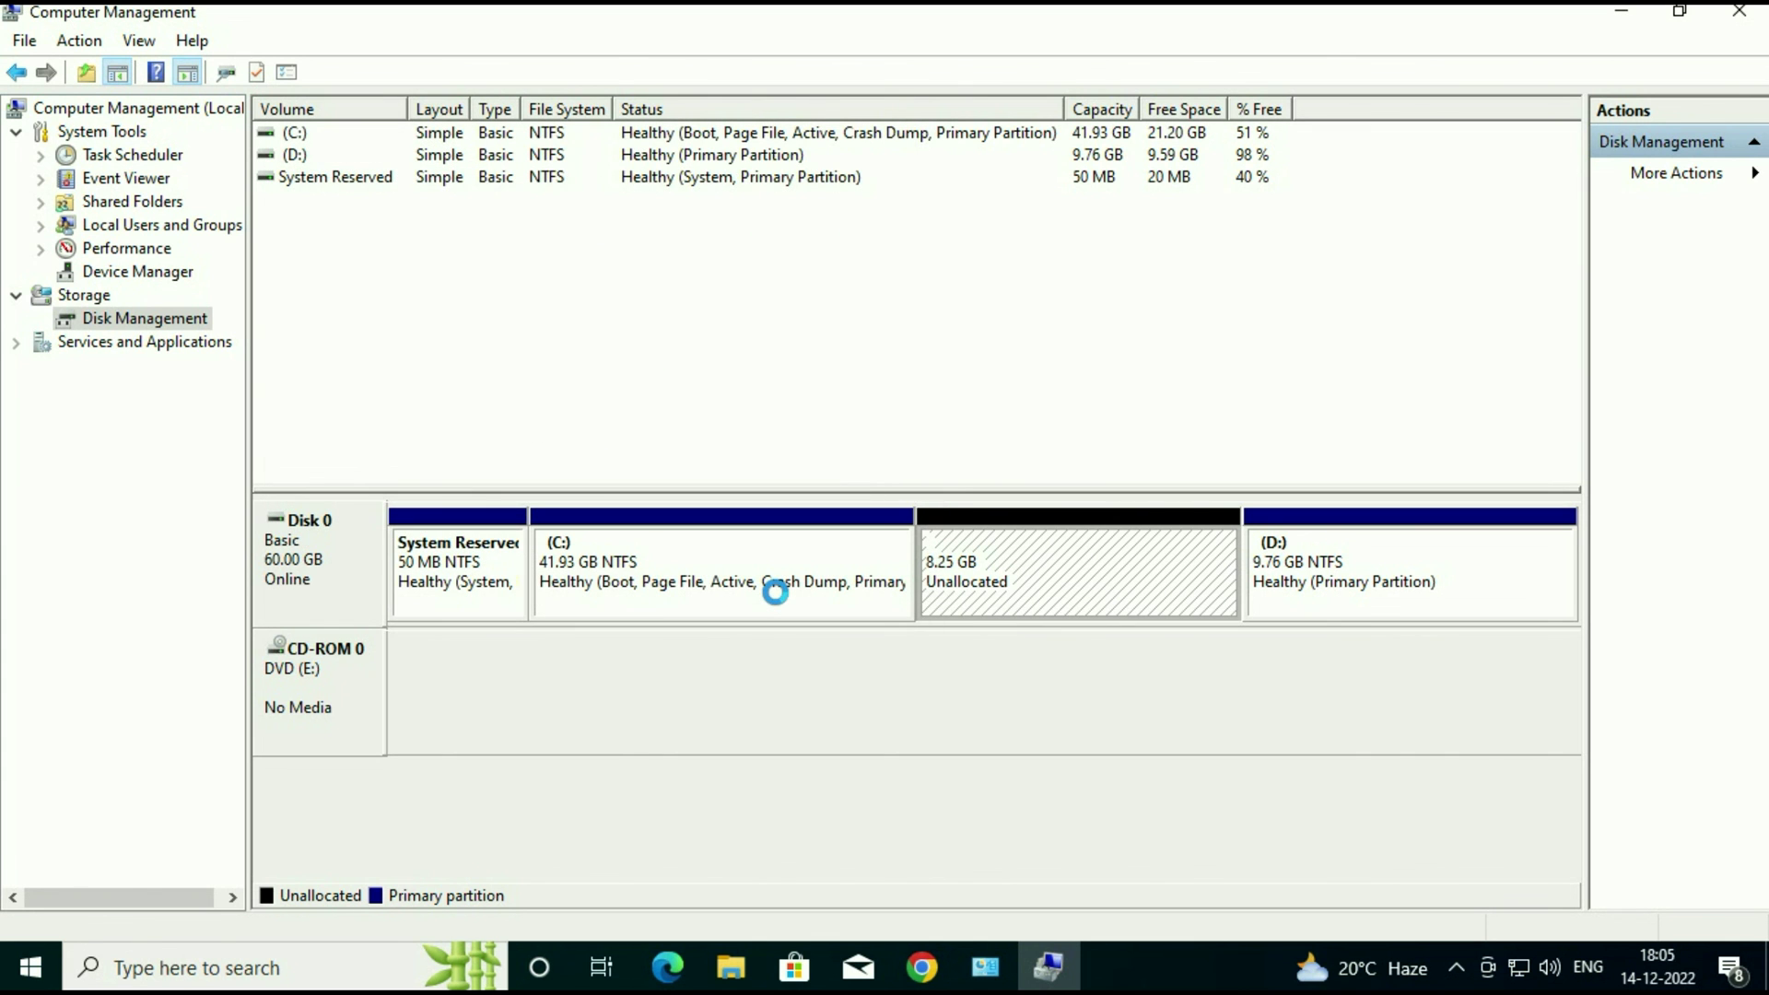